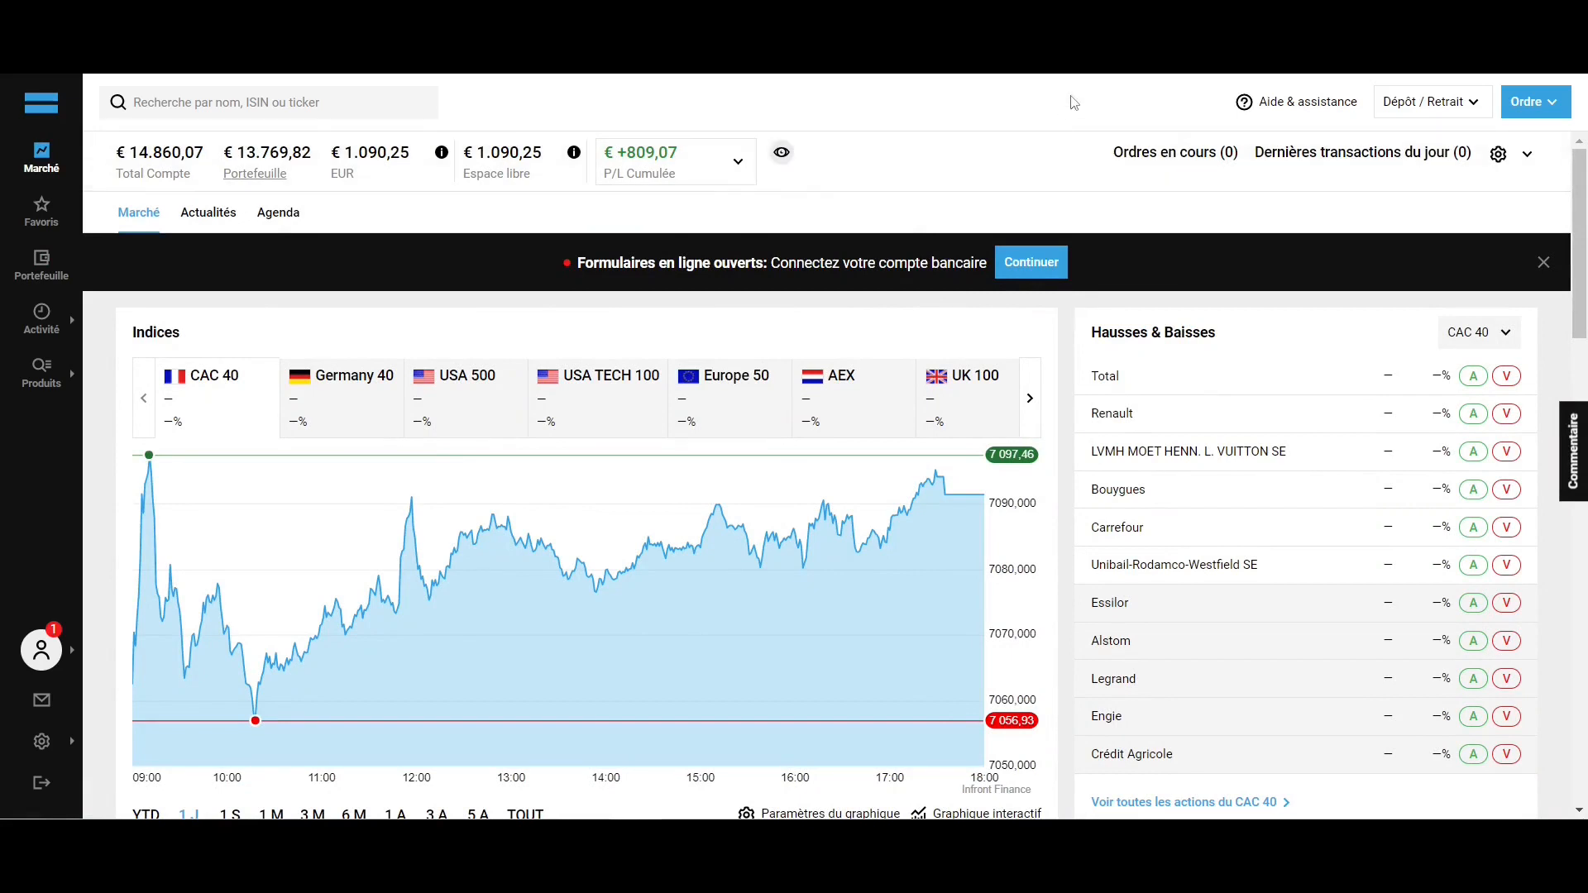
Step: Check the available deposit and withdrawal options, and review the news, agenda and currencies on the market overview
{"action": "left_click", "coordinate": [1338, 113]}
{"action": "left_click", "coordinate": [1416, 111]}
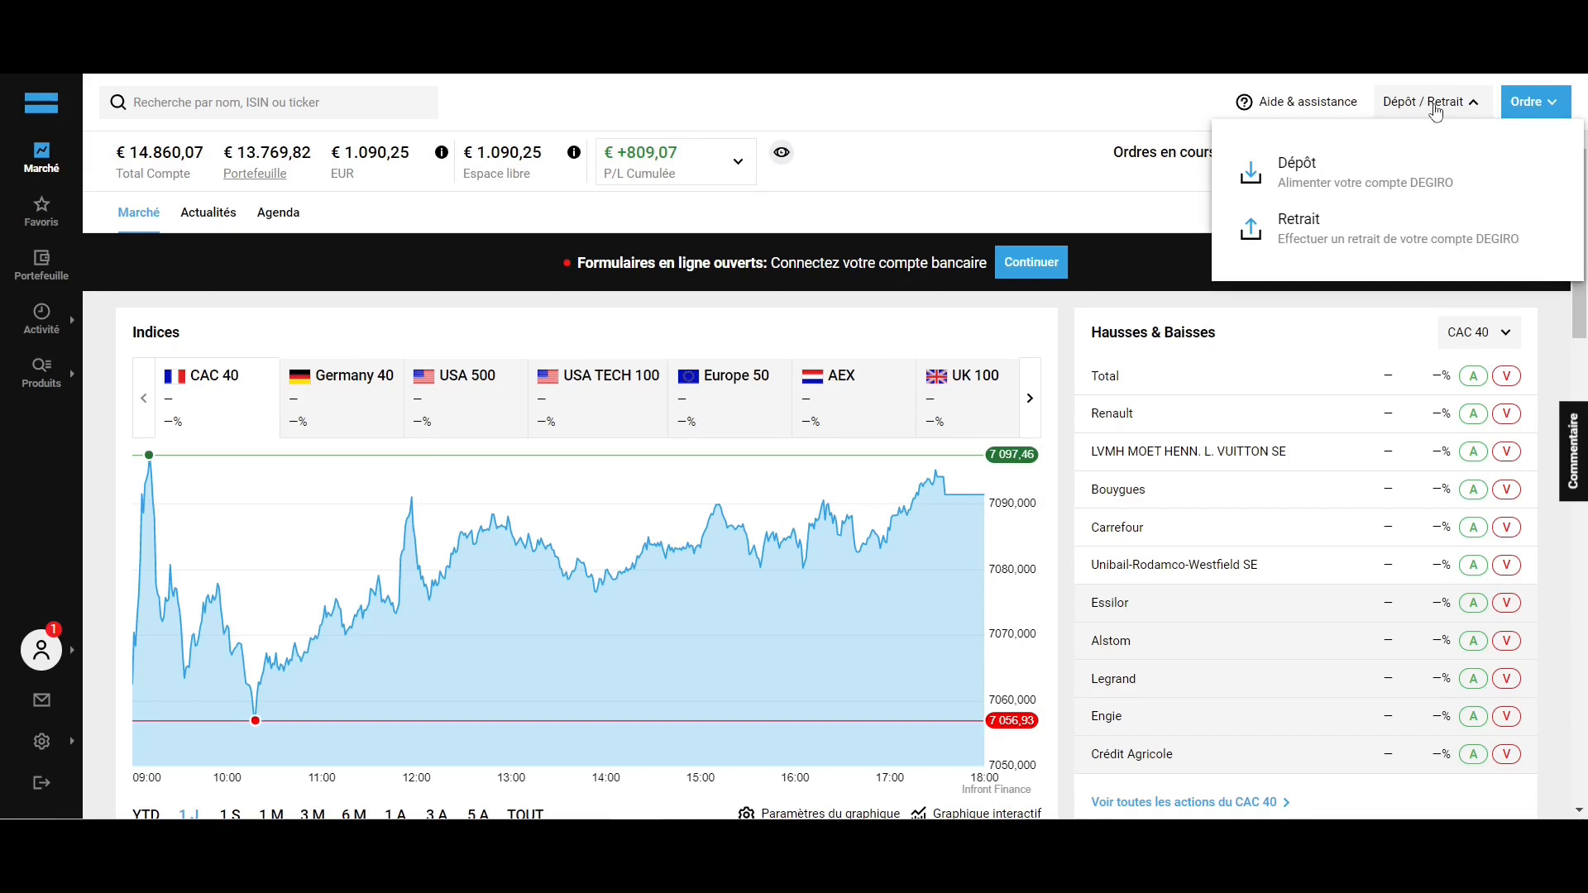
{"action": "left_click", "coordinate": [1436, 104]}
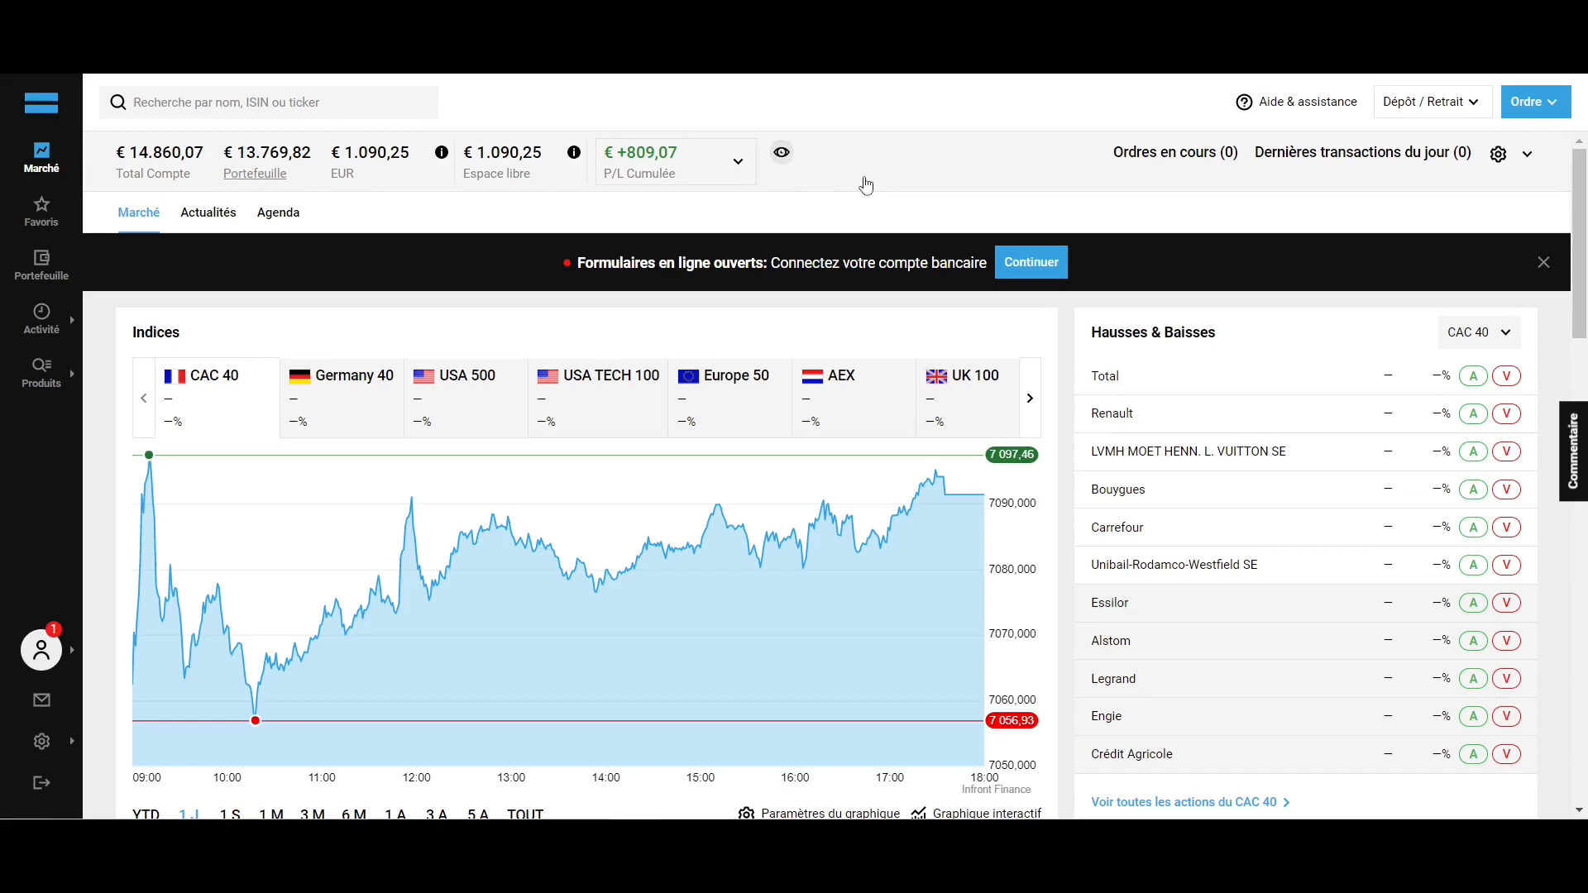
{"action": "scroll", "coordinate": [1059, 339], "scroll_direction": "down", "scroll_amount": 5}
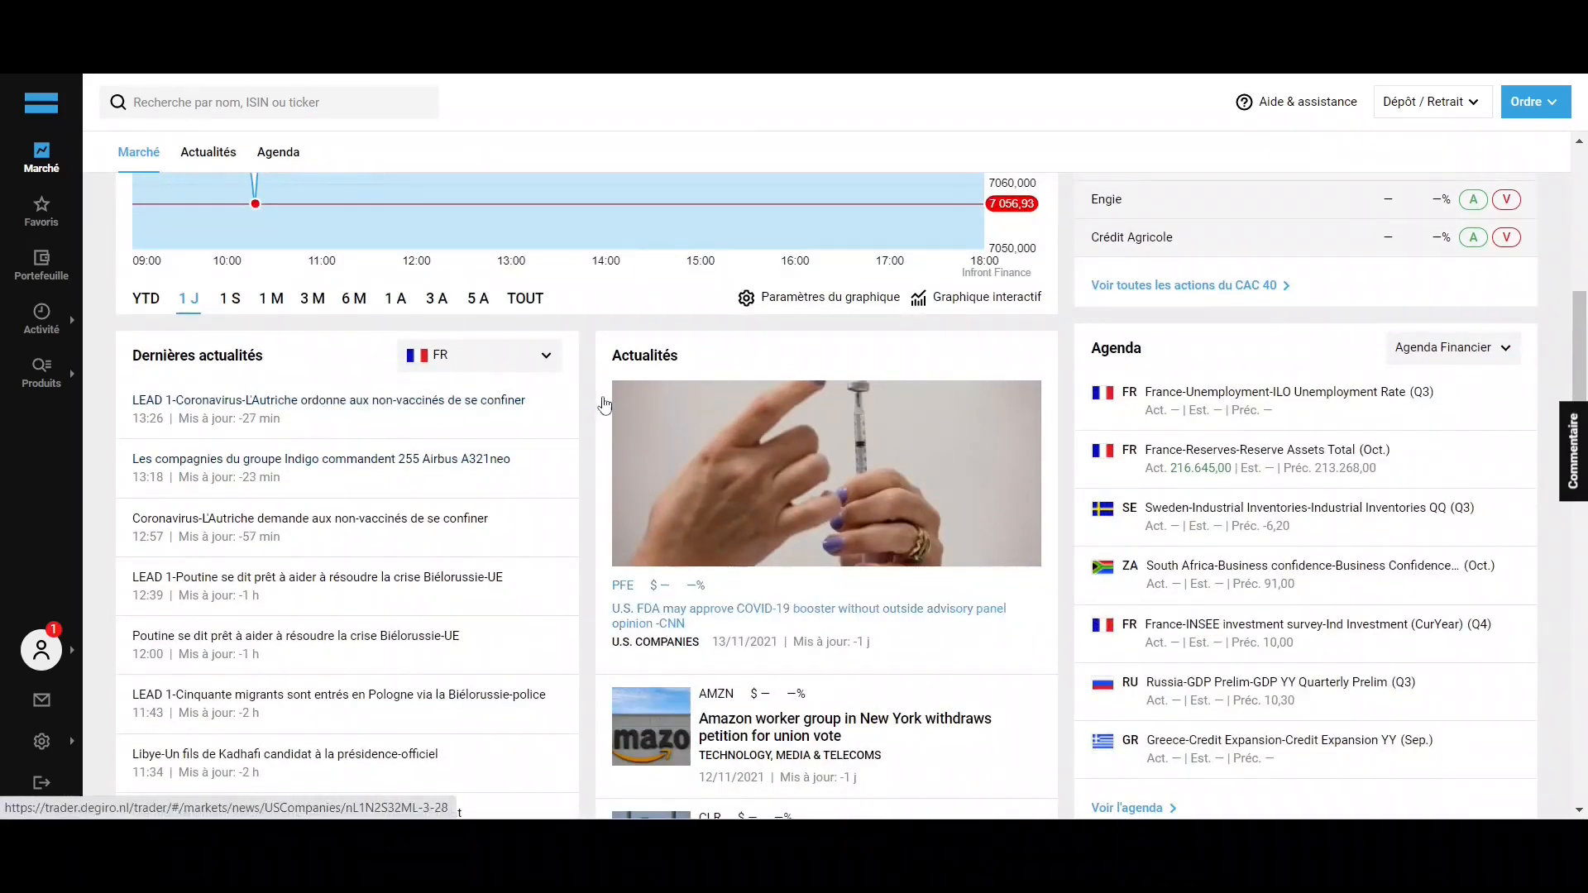
{"action": "scroll", "coordinate": [579, 405], "scroll_direction": "down", "scroll_amount": 4}
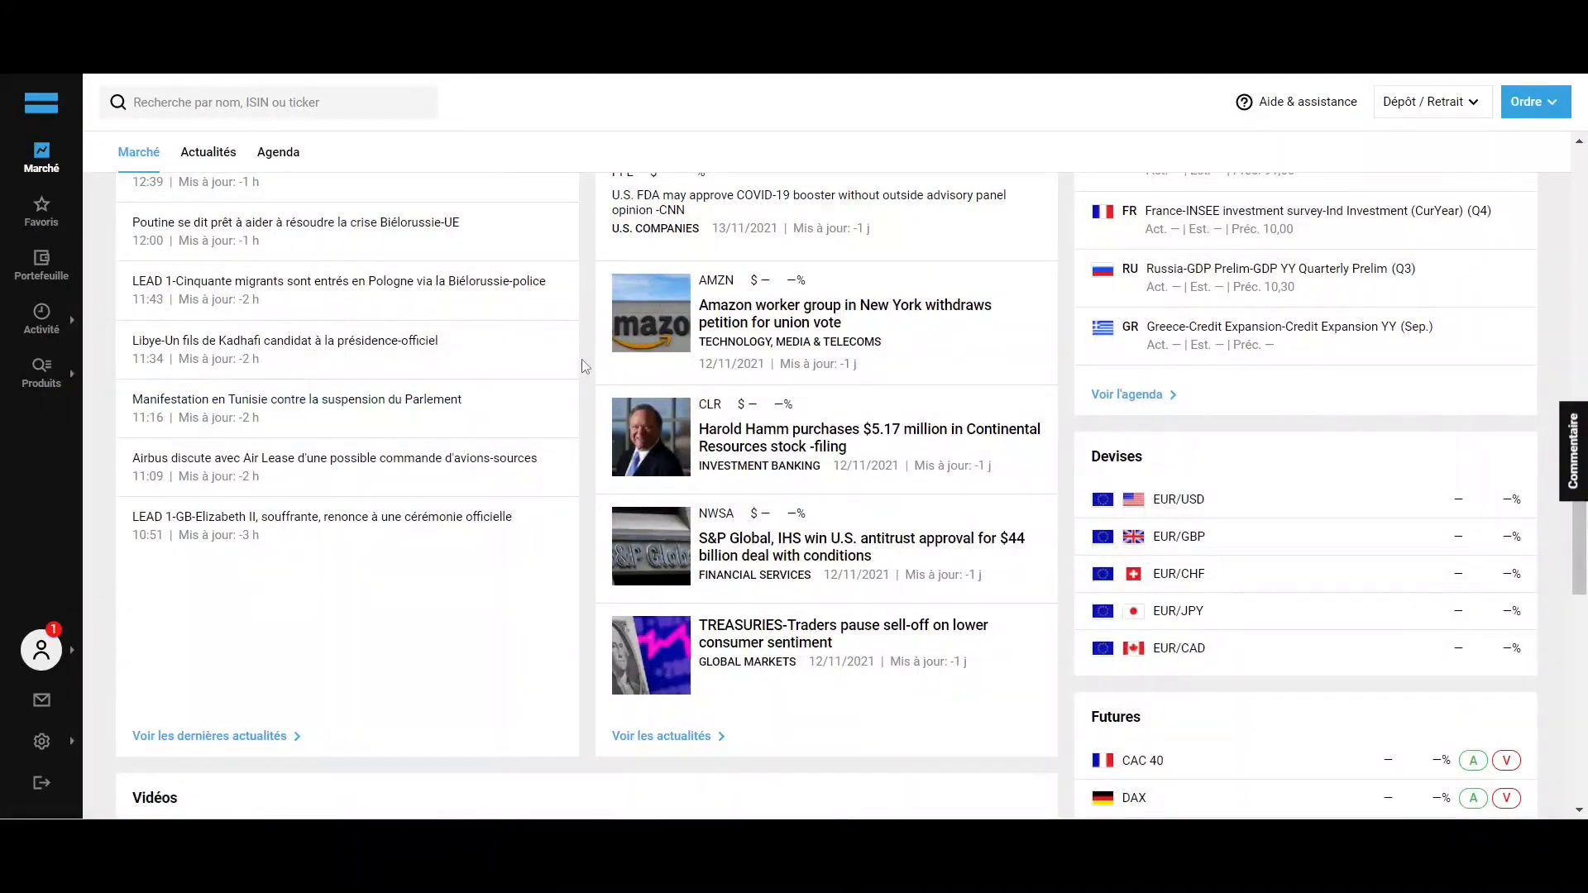
Step: Open the favourites list and review the saved stocks
{"action": "left_click", "coordinate": [41, 210]}
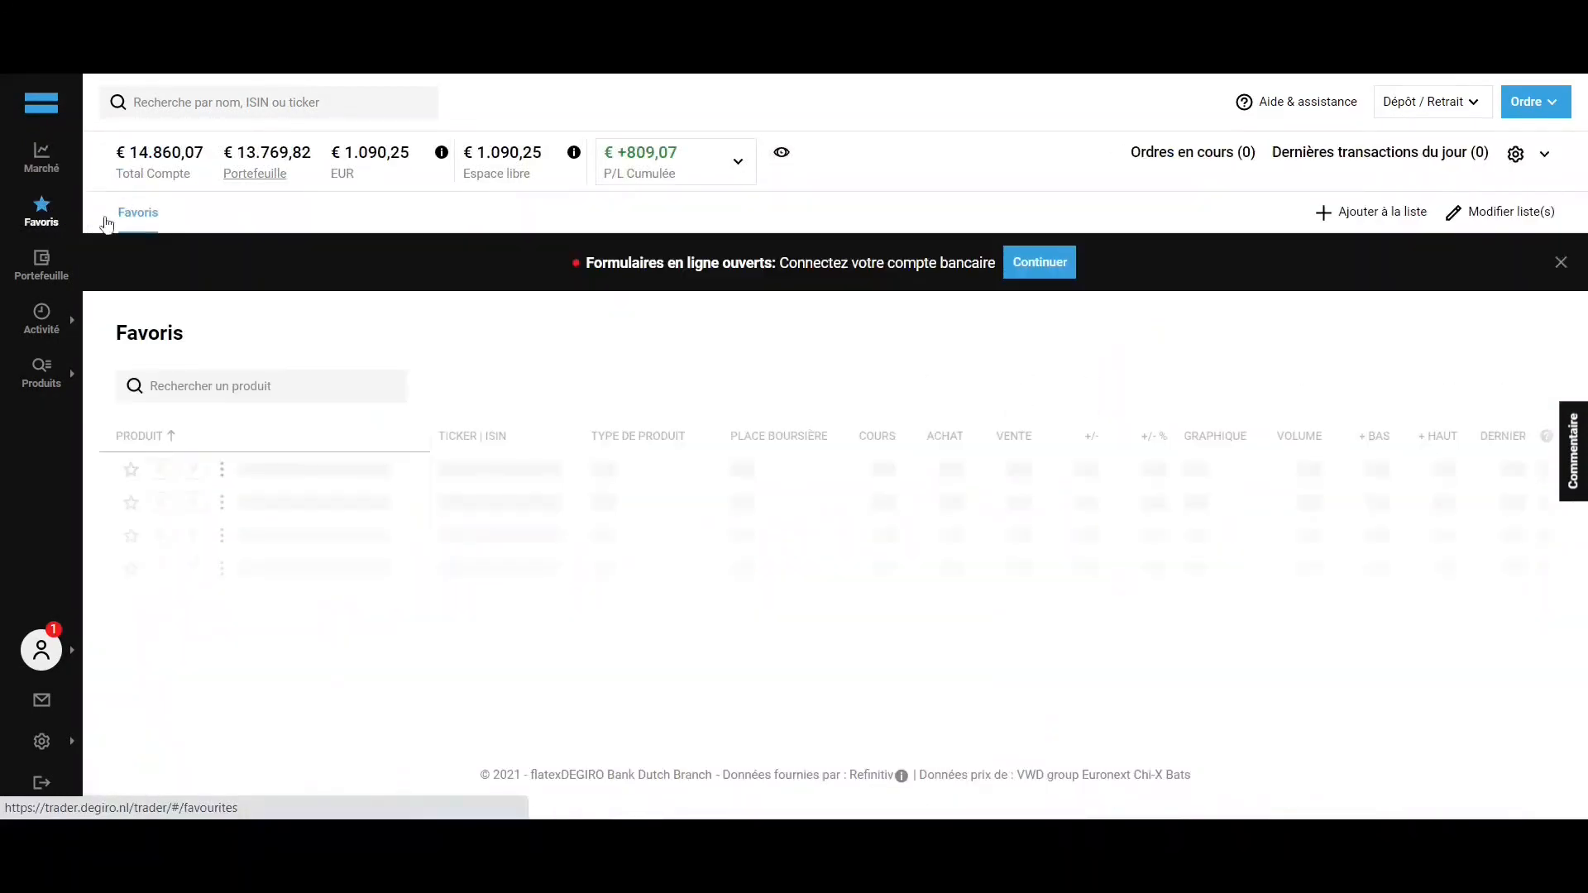
{"action": "scroll", "coordinate": [457, 322], "scroll_direction": "down", "scroll_amount": 3}
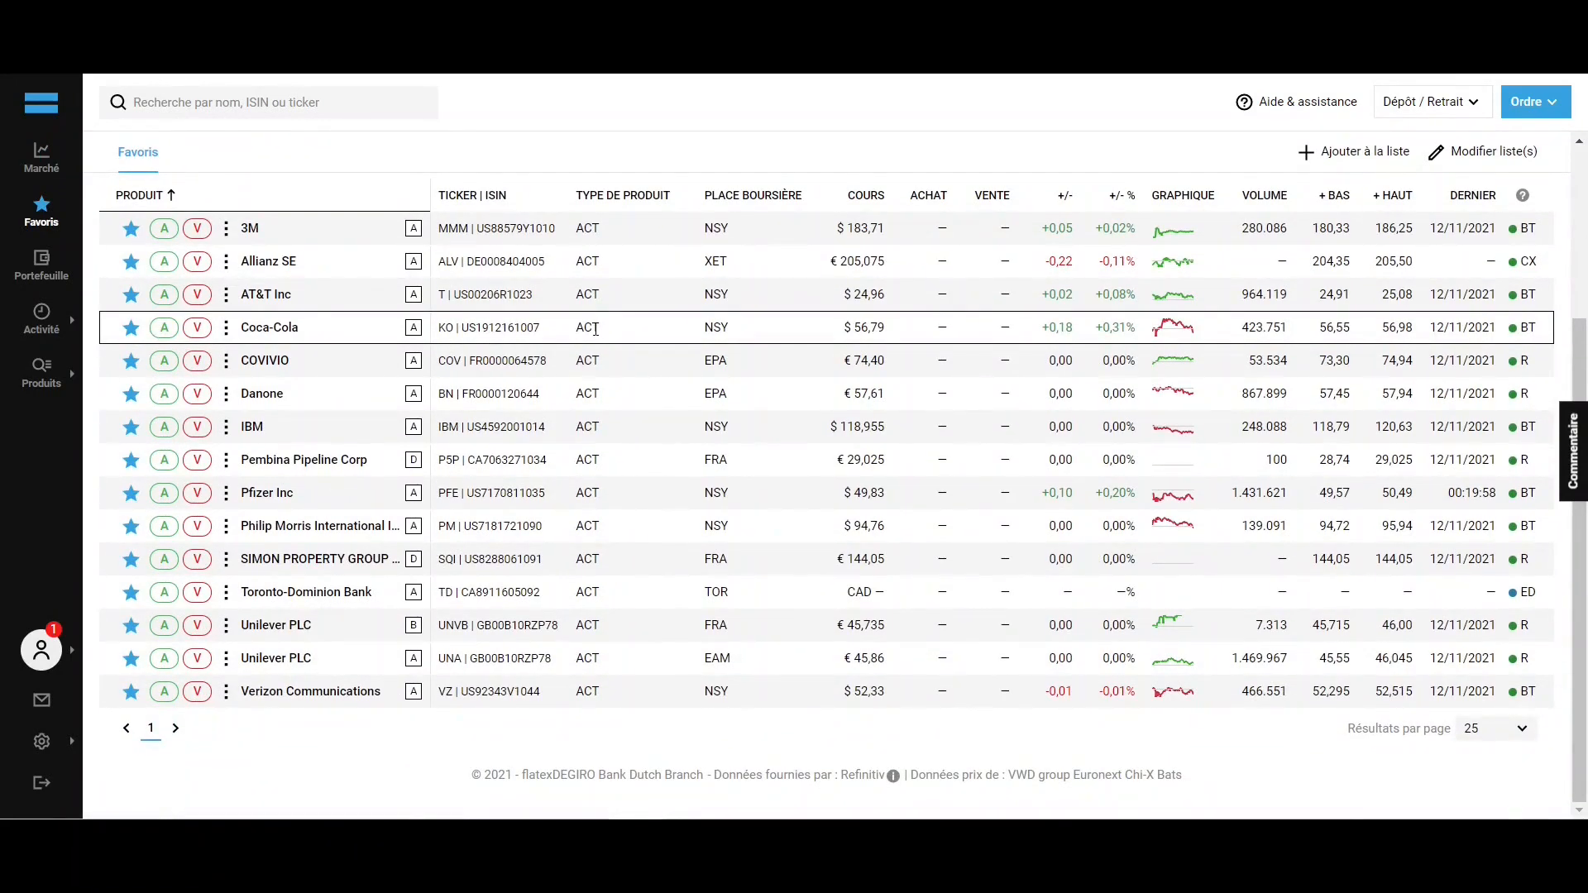
{"action": "scroll", "coordinate": [596, 329], "scroll_direction": "up", "scroll_amount": 3}
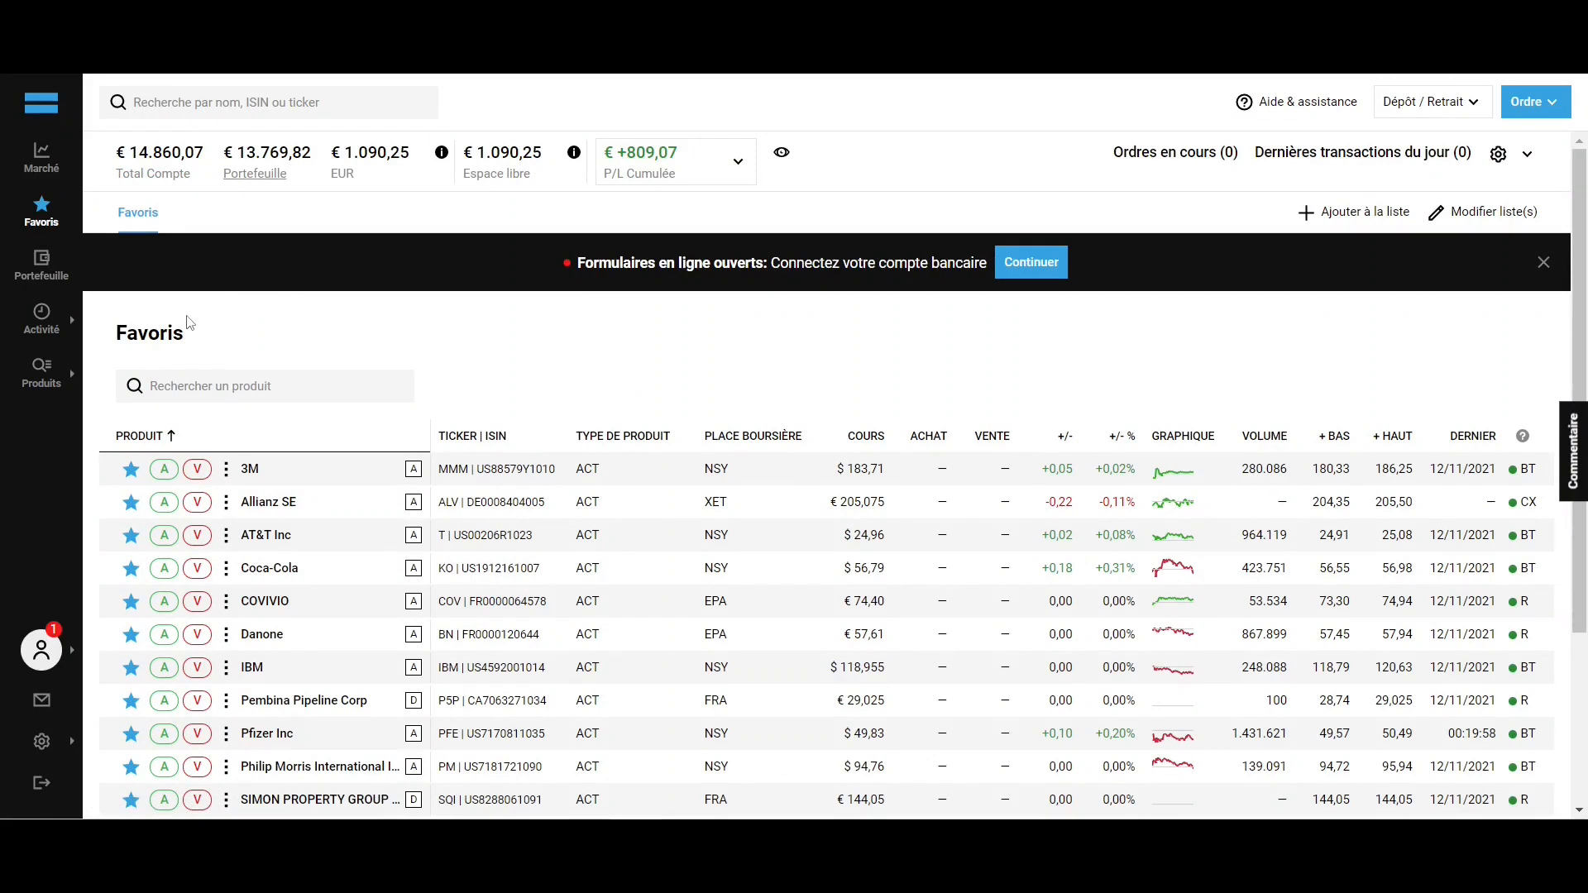
Step: List all French stocks in the product catalogue
{"action": "mouse_move", "coordinate": [30, 397]}
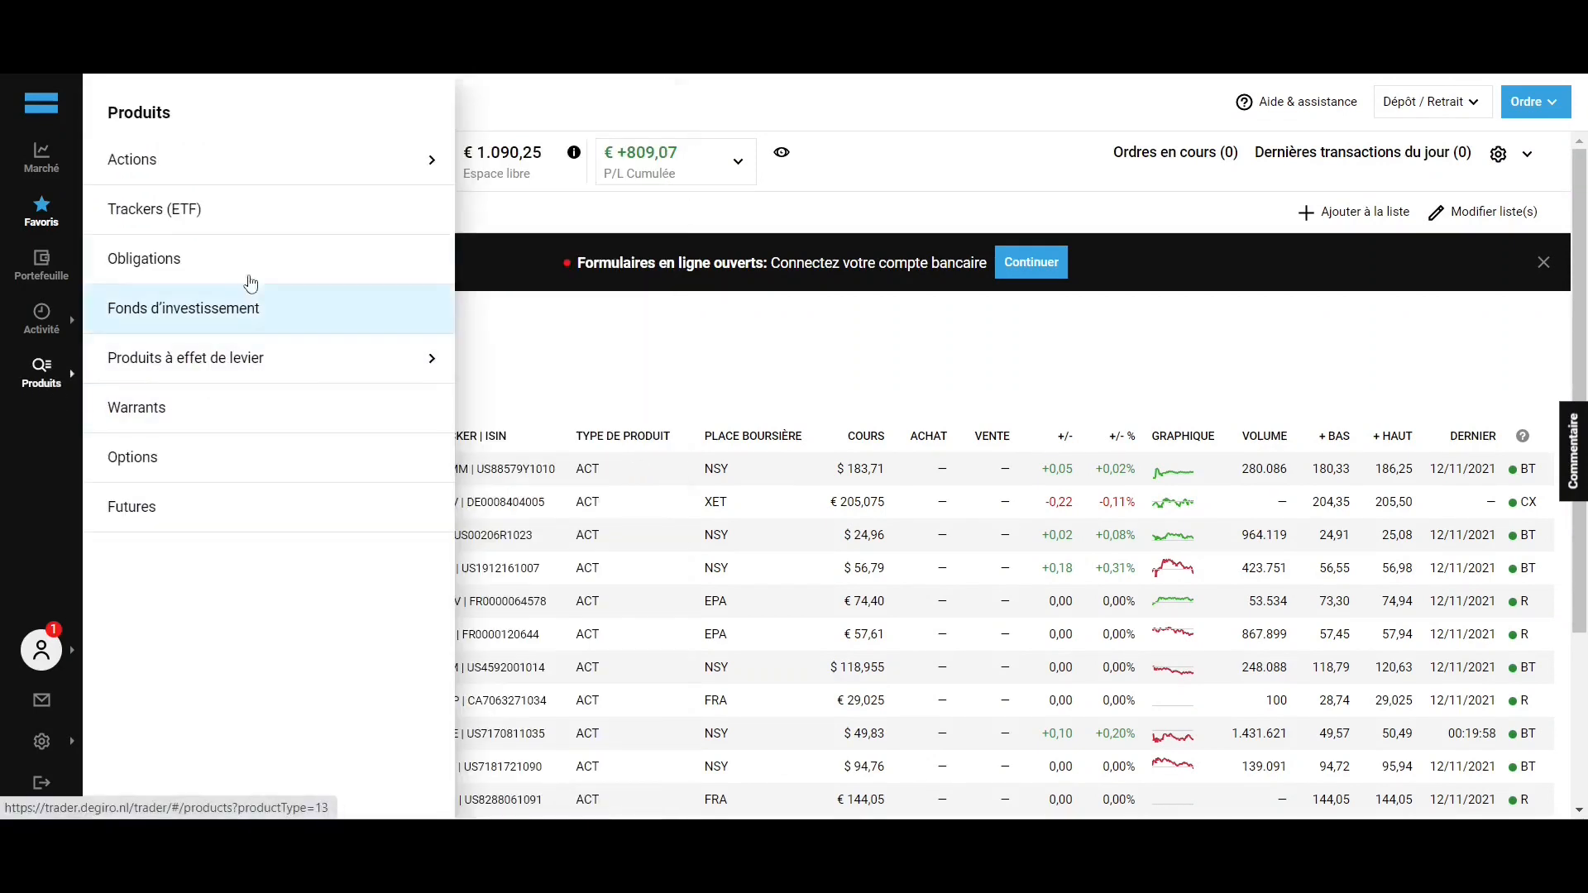
{"action": "mouse_move", "coordinate": [284, 163]}
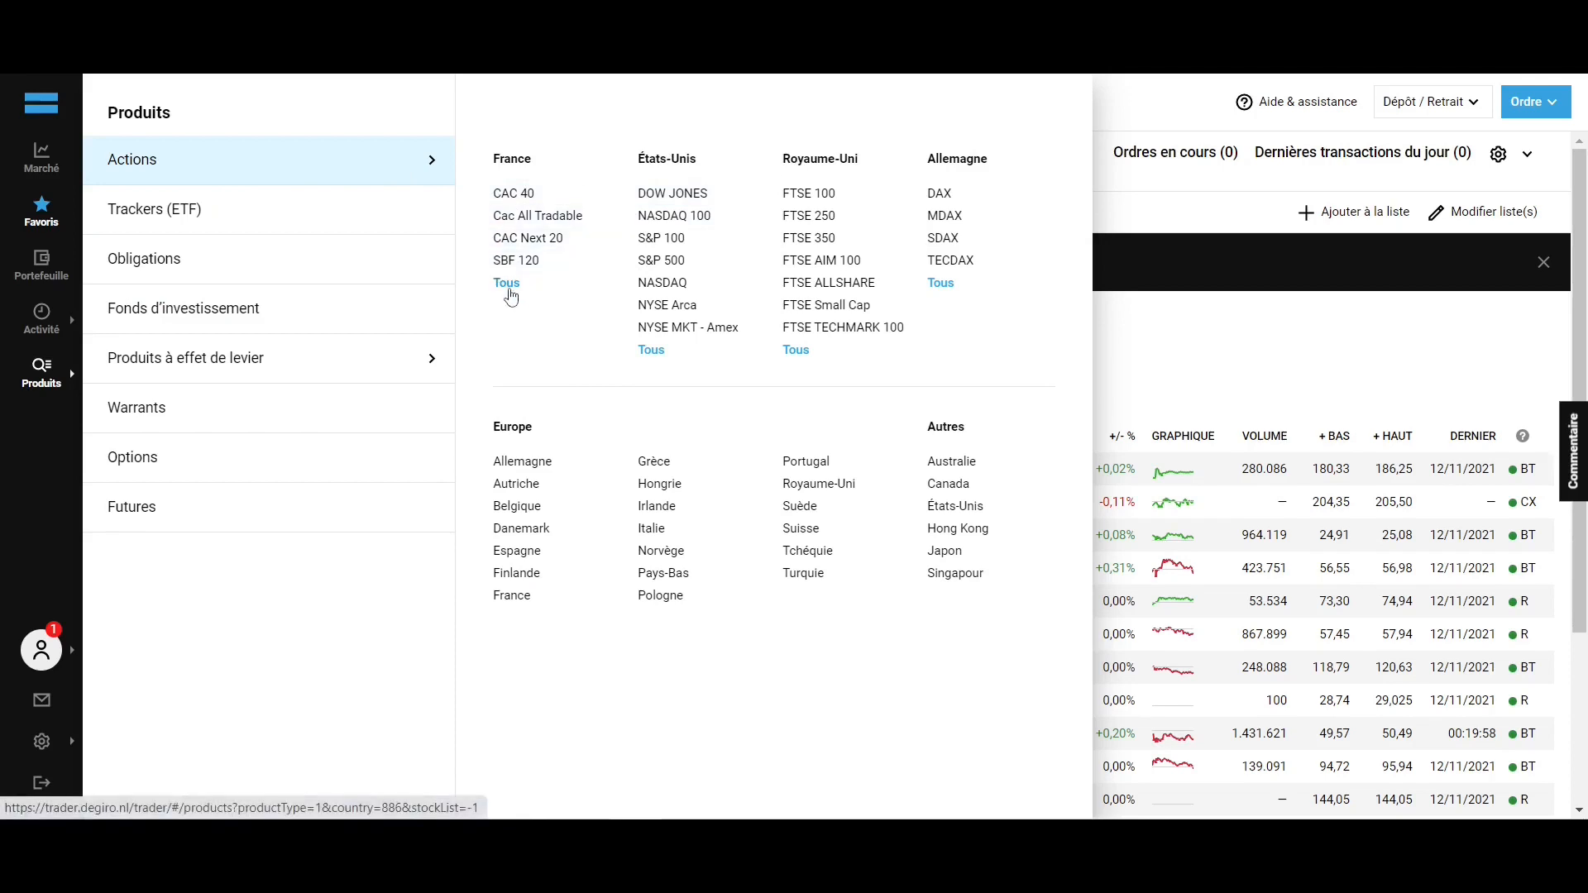
{"action": "left_click", "coordinate": [507, 283]}
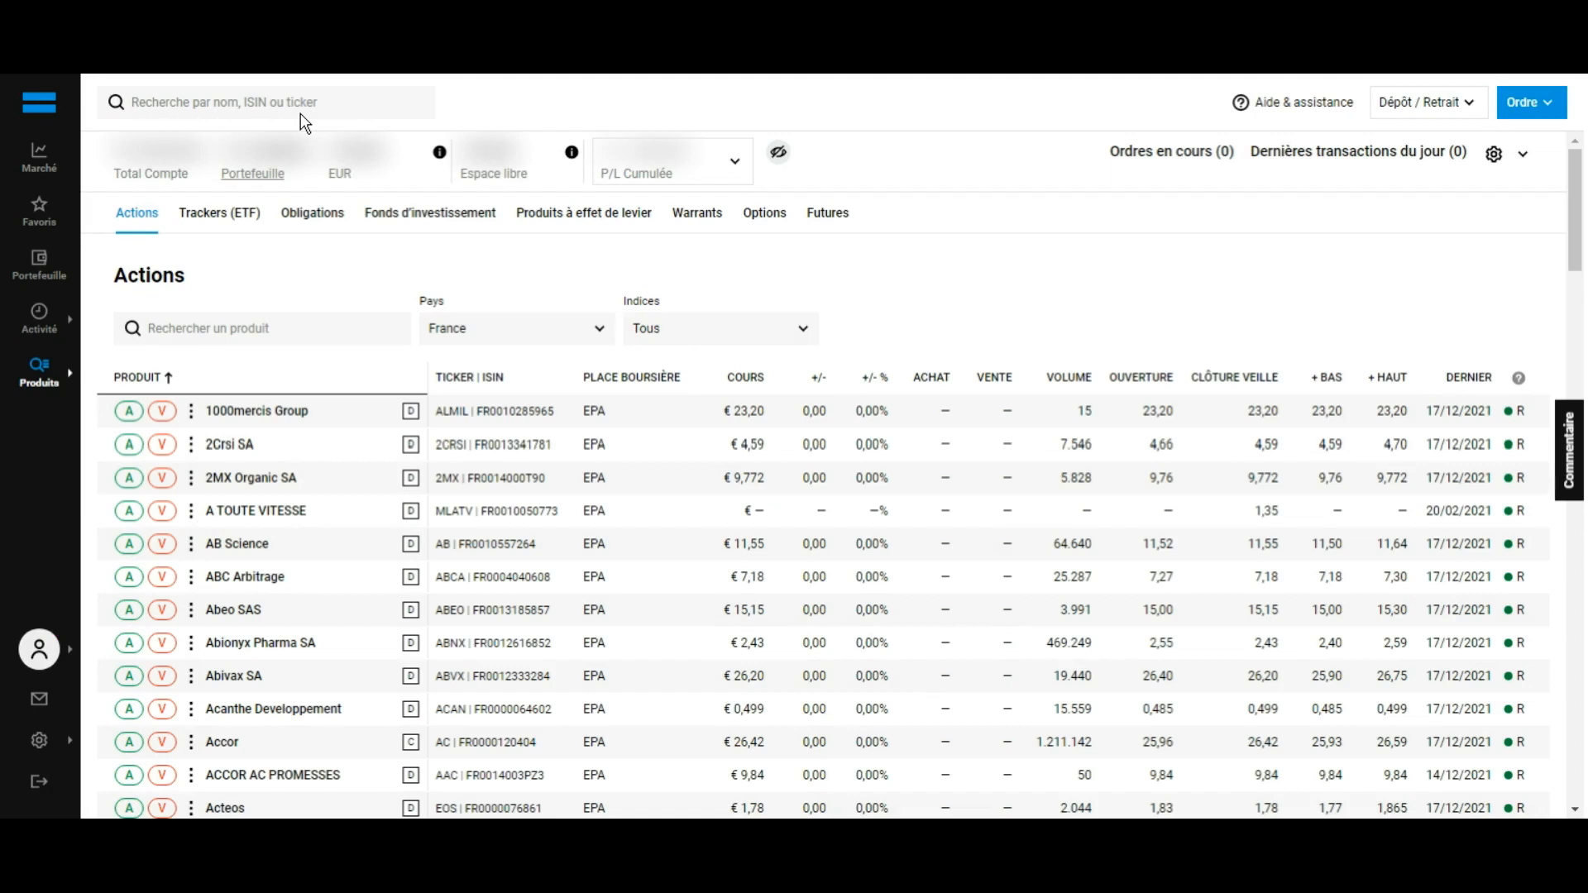
Step: Search for "ServiceNow Inc" and open its EUR listing on TDG
{"action": "left_click", "coordinate": [251, 103]}
{"action": "type", "text": "ServiceNow Inc"}
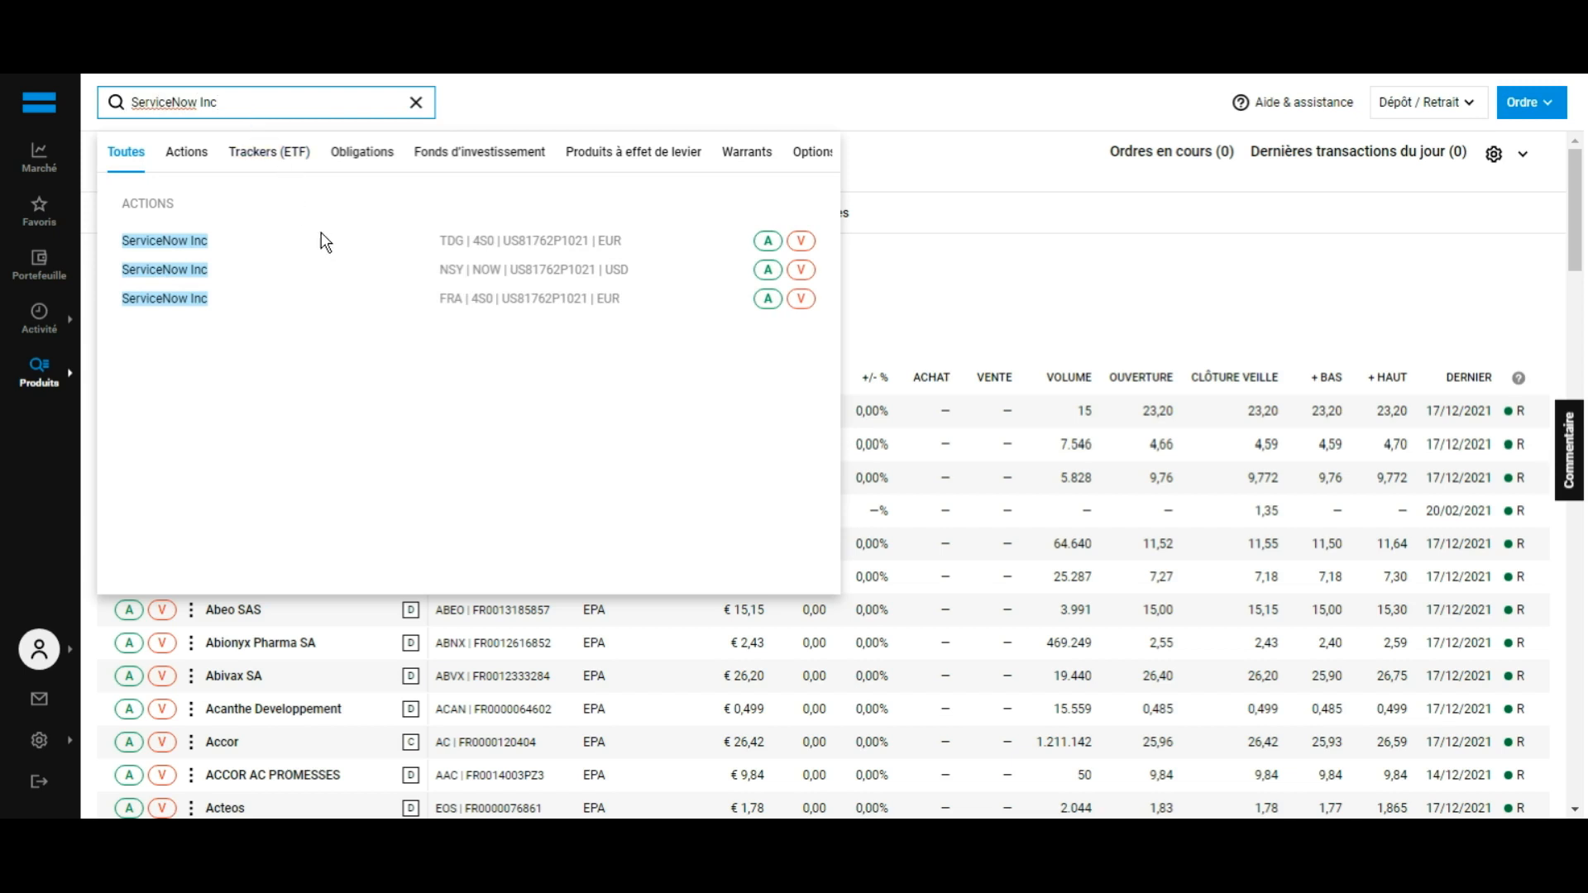
{"action": "left_click", "coordinate": [337, 261]}
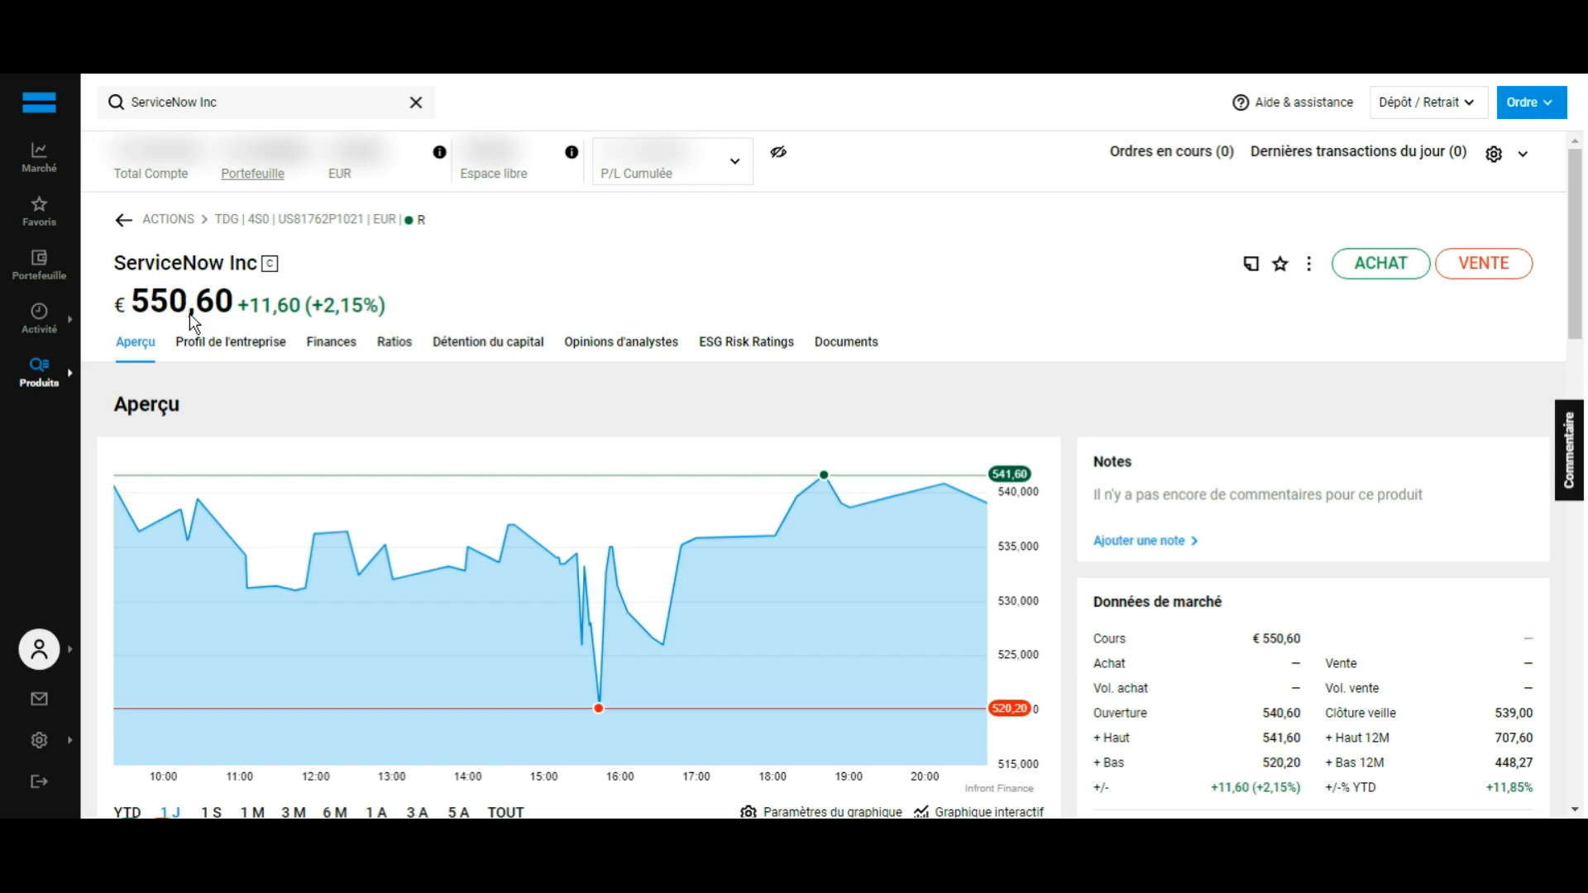
Step: Review ServiceNow's overview chart and market data, check its financial statements, and return to the overview
{"action": "scroll", "coordinate": [190, 315], "scroll_direction": "down", "scroll_amount": 1}
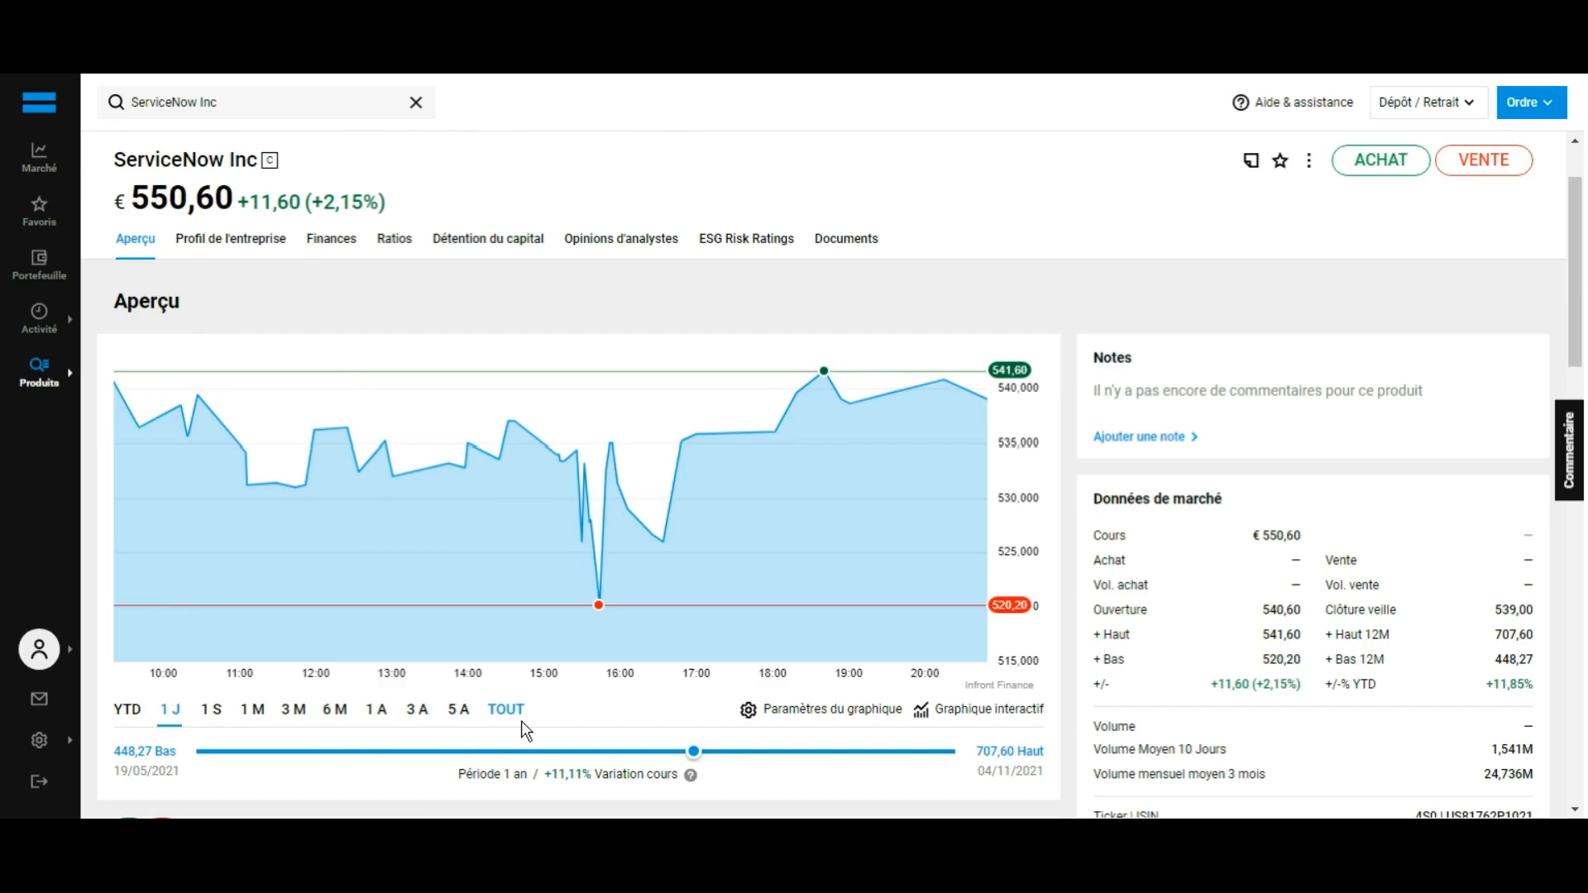
{"action": "scroll", "coordinate": [521, 721], "scroll_direction": "down", "scroll_amount": 5}
{"action": "scroll", "coordinate": [471, 377], "scroll_direction": "up", "scroll_amount": 5}
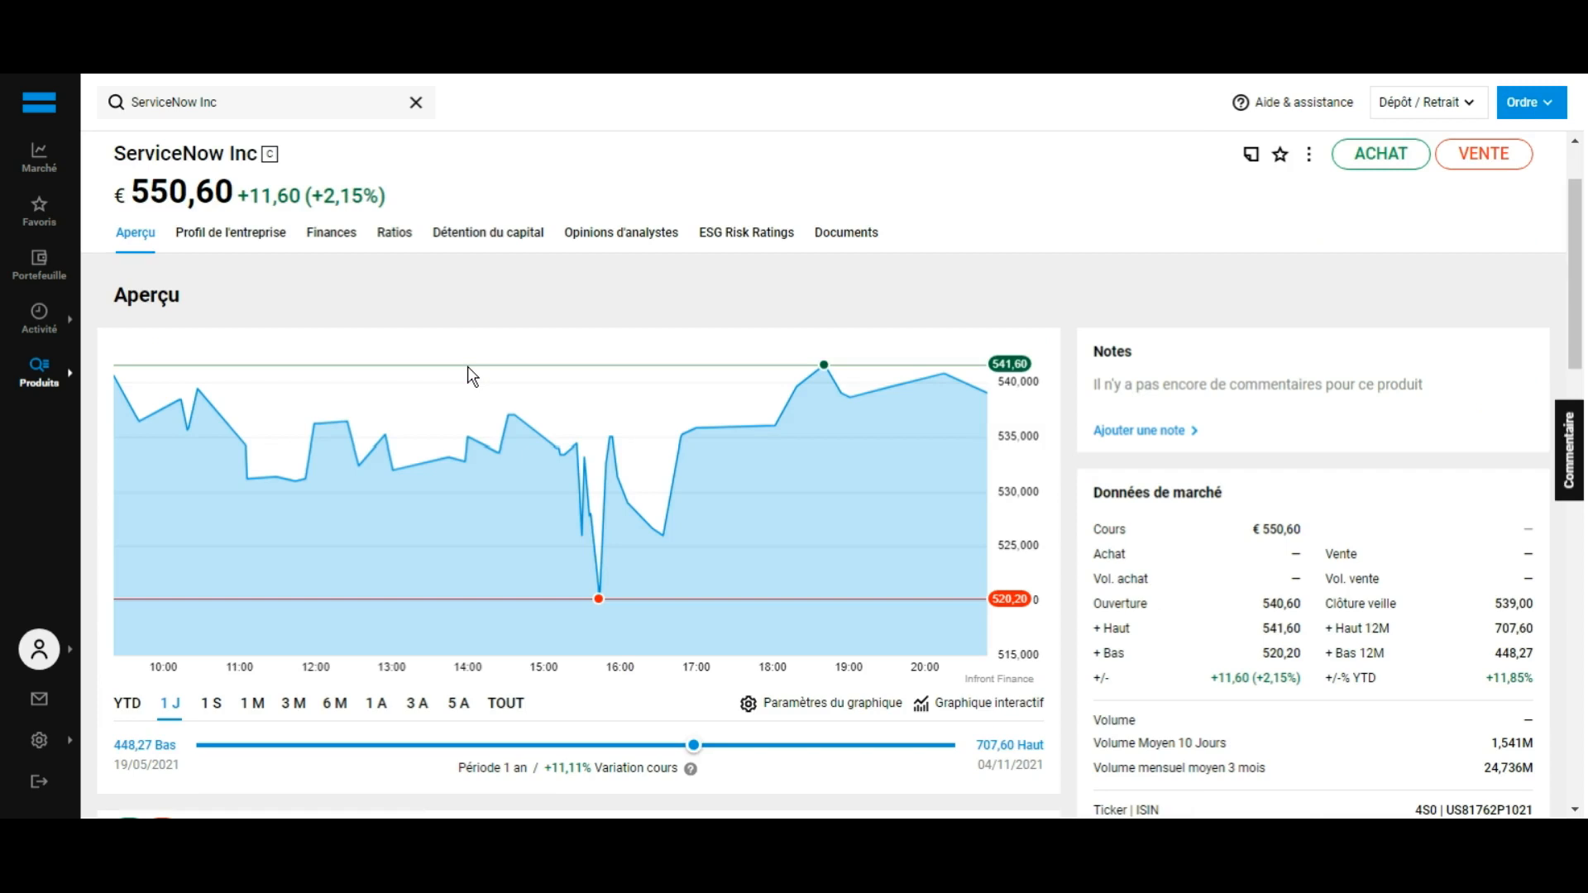
{"action": "left_click", "coordinate": [341, 238]}
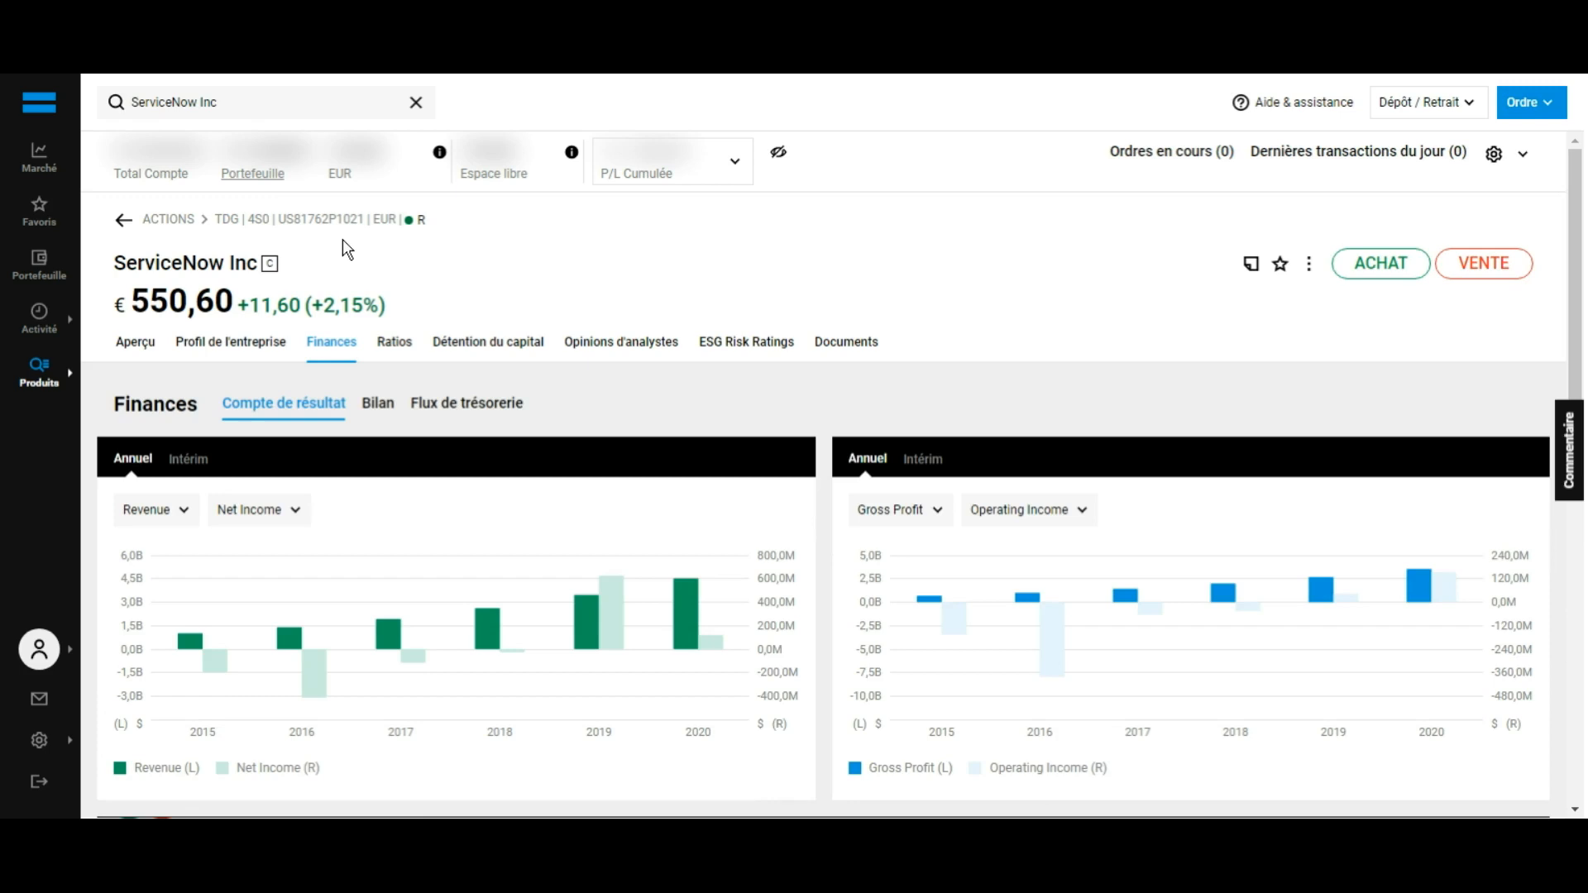
{"action": "left_click", "coordinate": [147, 346]}
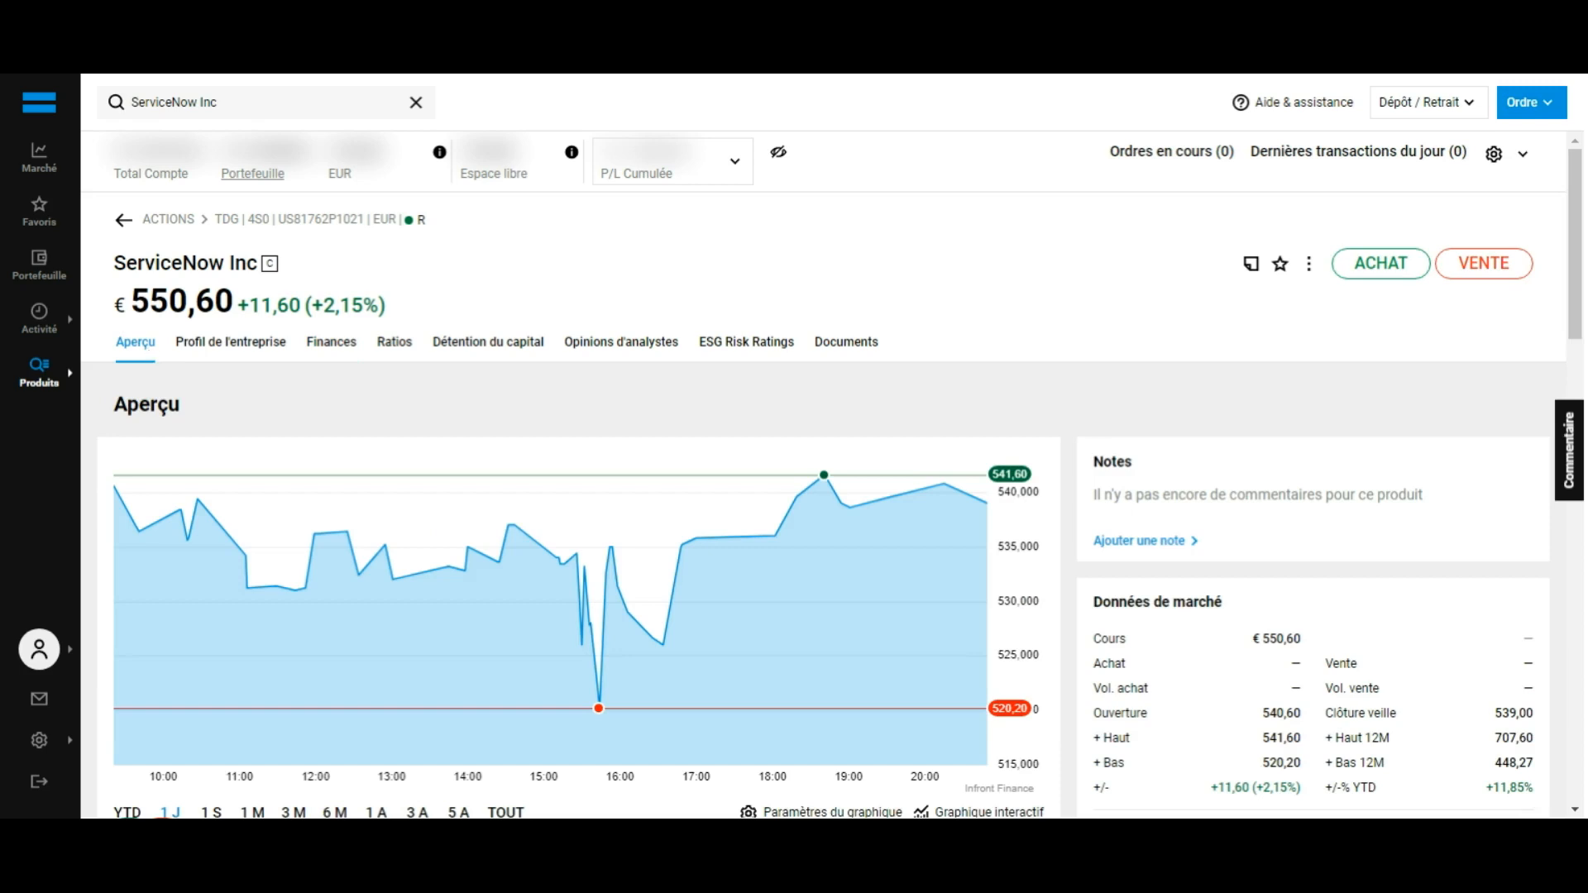
Step: Prepare a buy order for 1 ServiceNow share with order type "Au marché", and close the form without submitting it
{"action": "left_click", "coordinate": [1393, 275]}
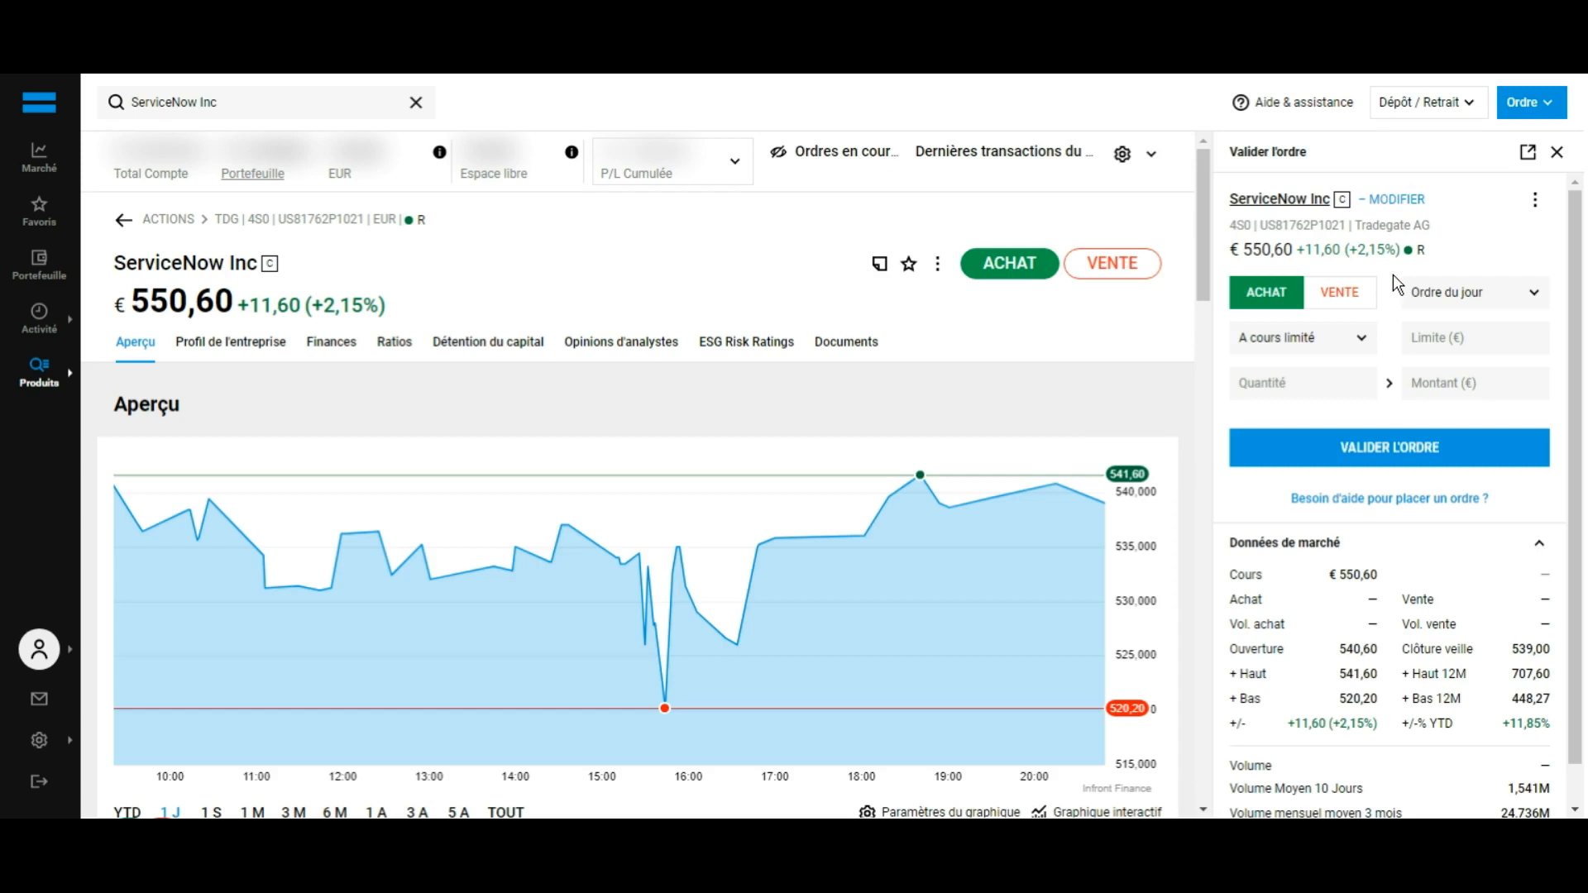
{"action": "left_click", "coordinate": [1320, 353]}
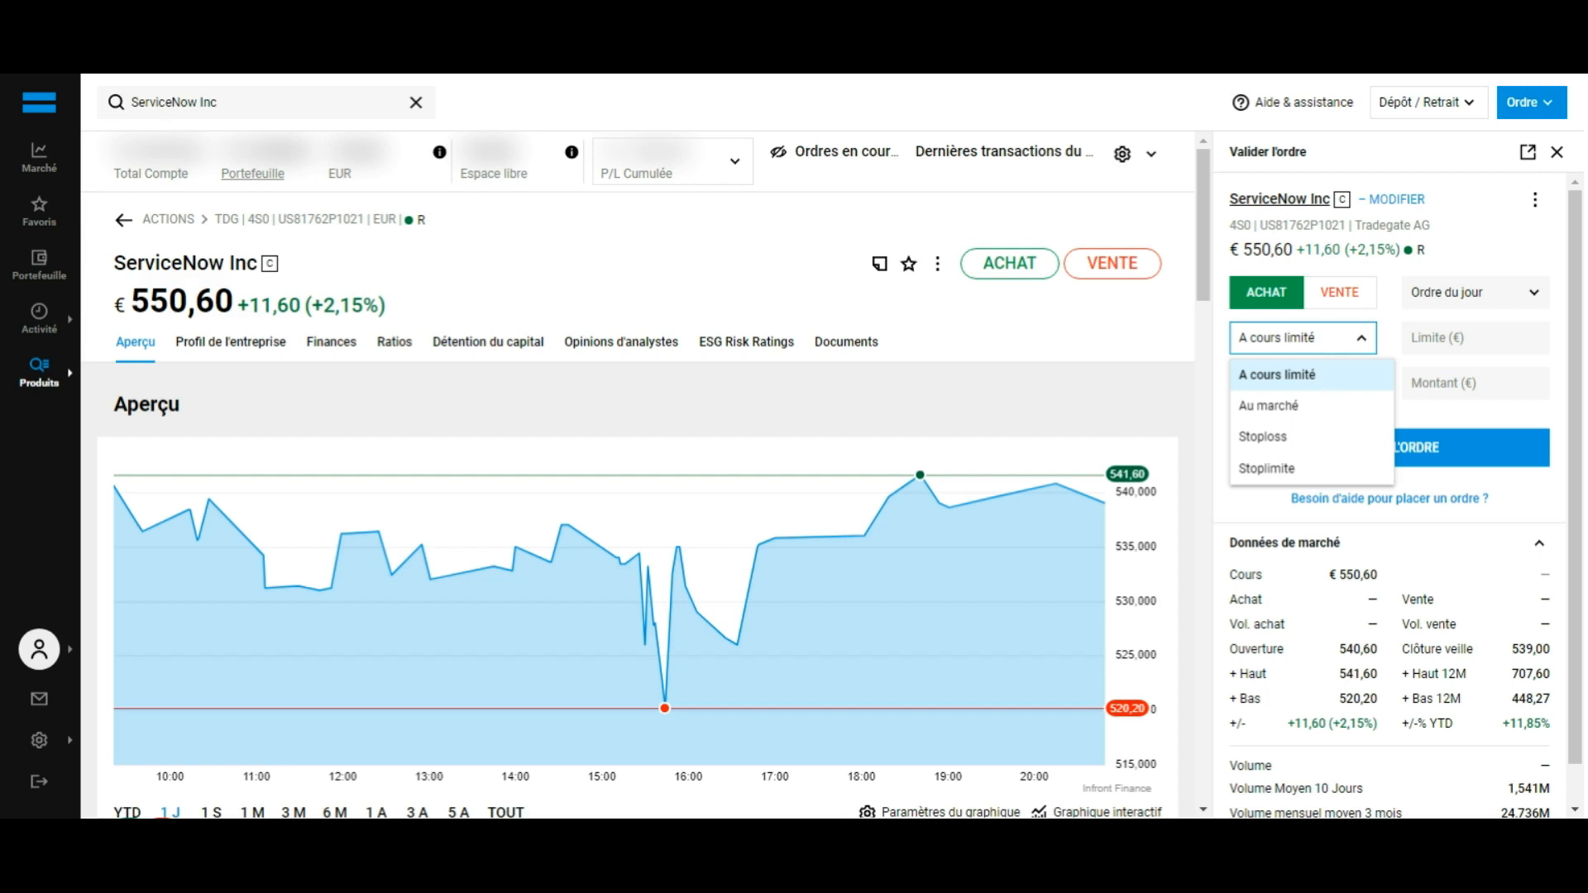
{"action": "left_click", "coordinate": [1328, 410]}
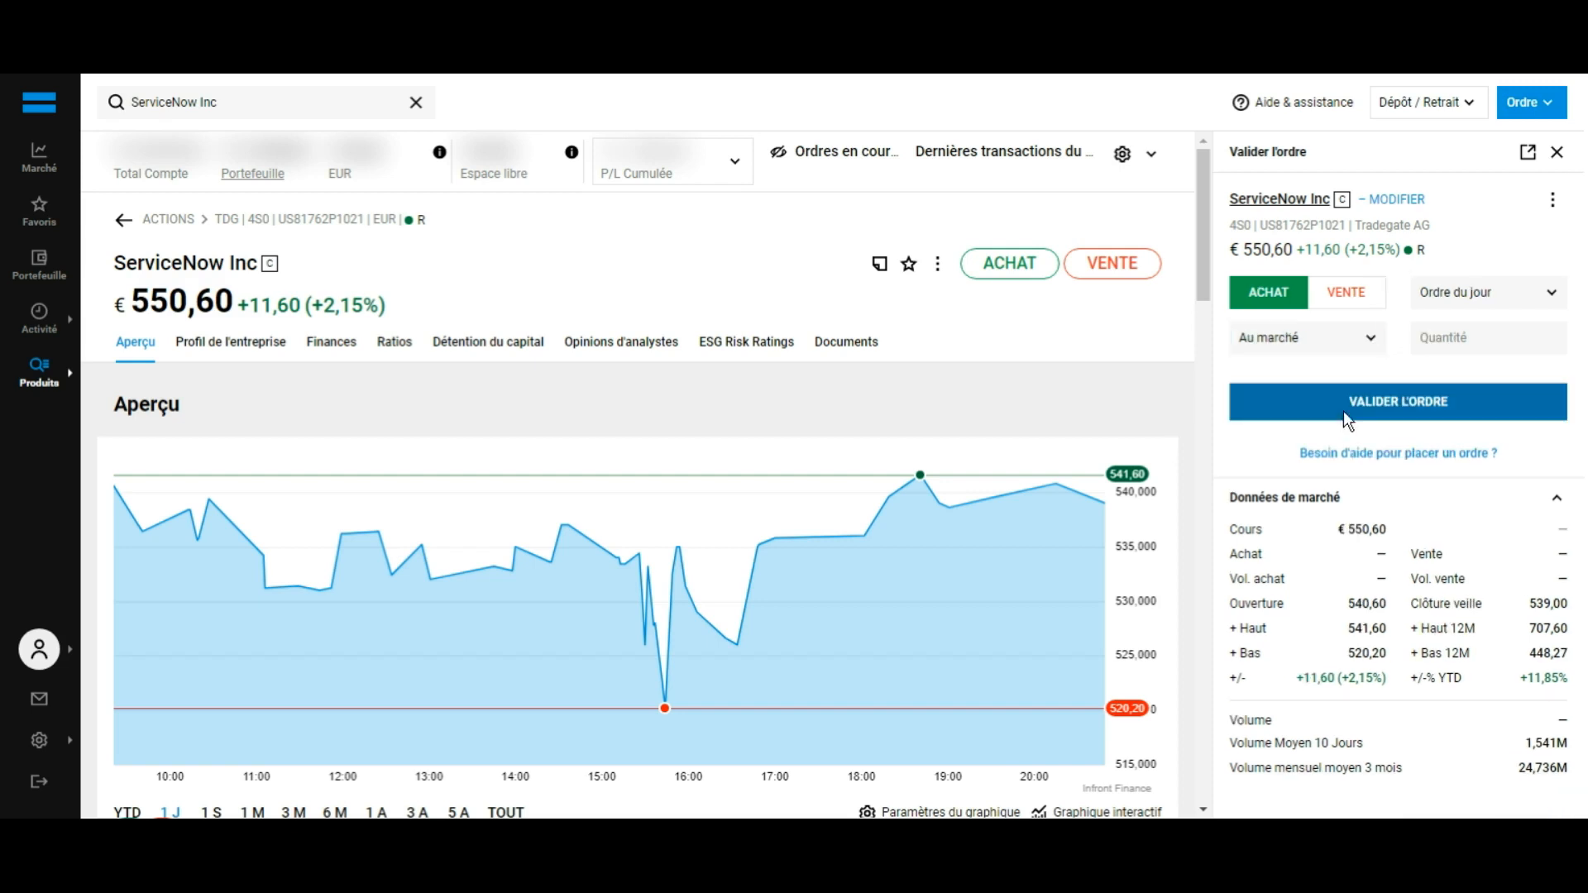
{"action": "left_click", "coordinate": [1507, 357]}
{"action": "type", "text": "1"}
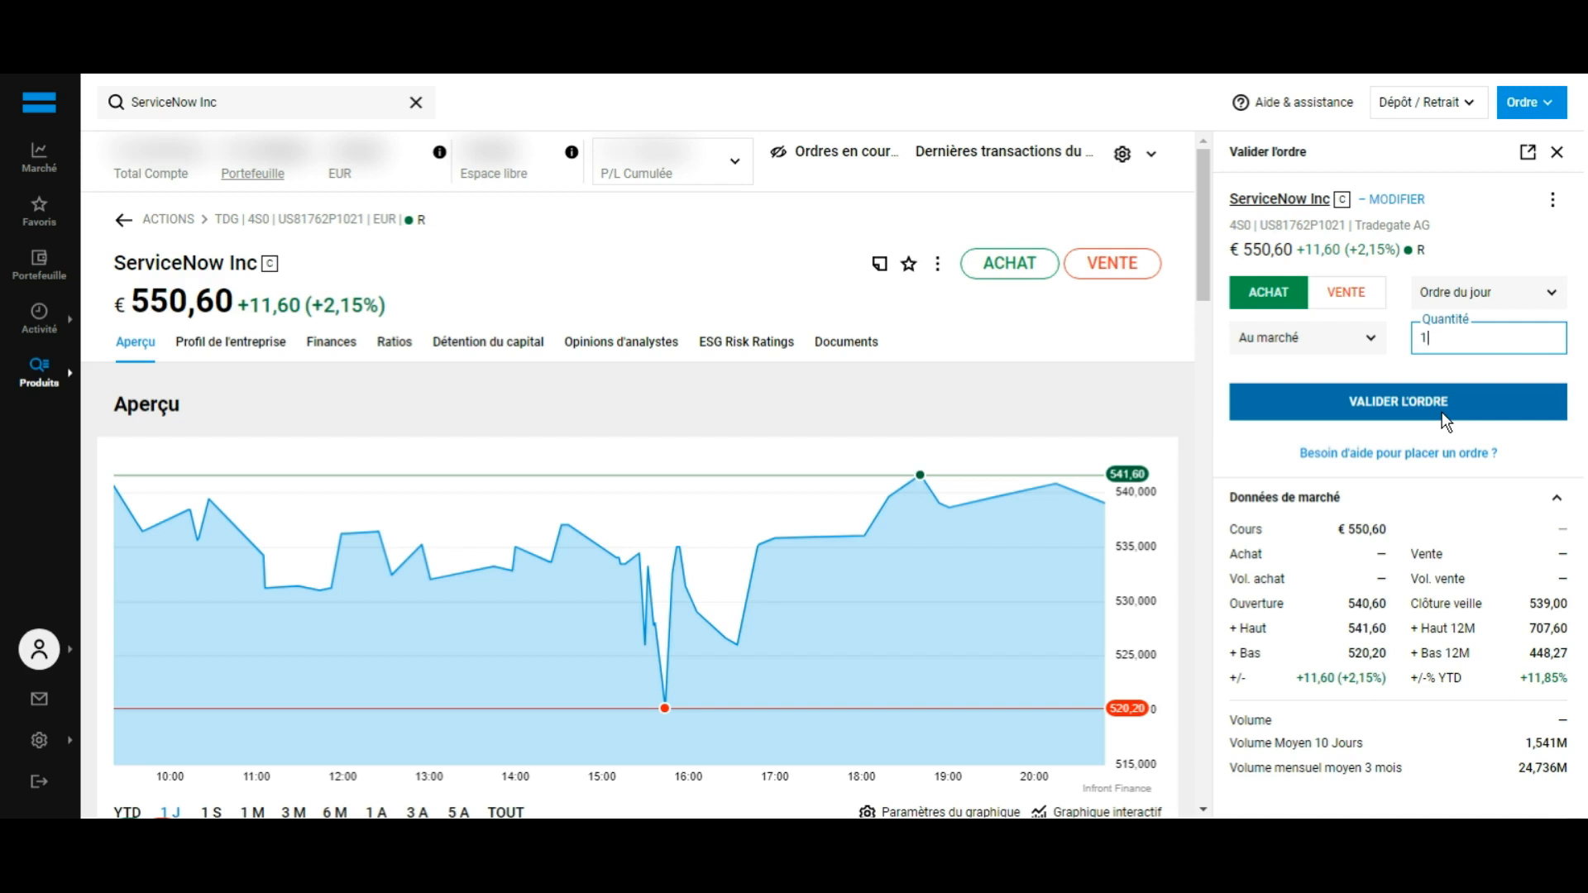
{"action": "left_click", "coordinate": [1557, 152]}
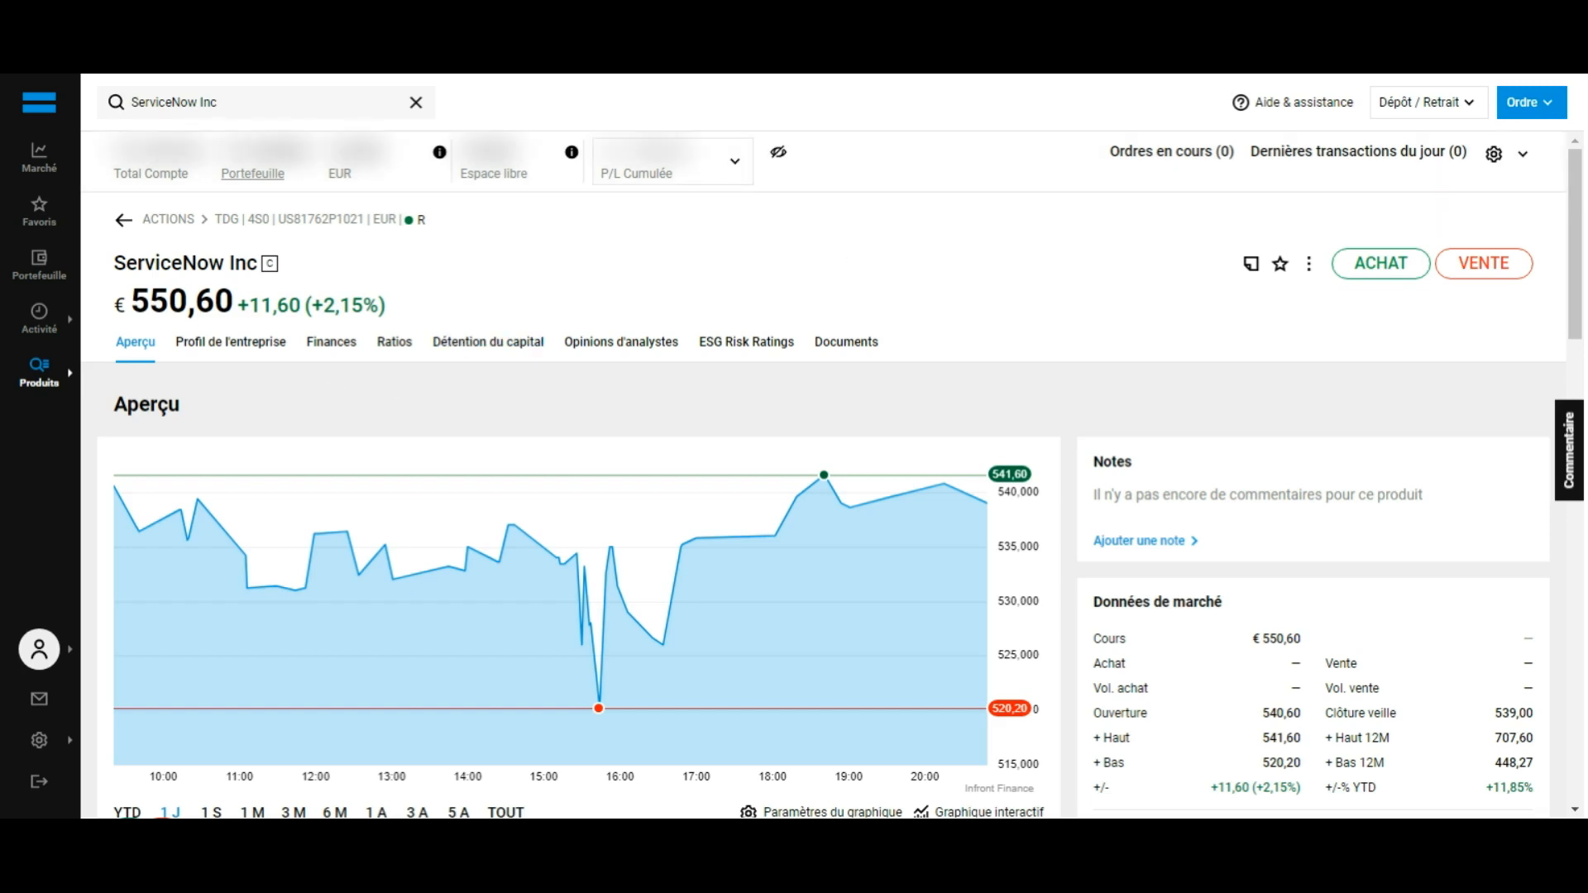
Step: Open the portfolio and review the open stock positions and upcoming dividends
{"action": "left_click", "coordinate": [53, 290]}
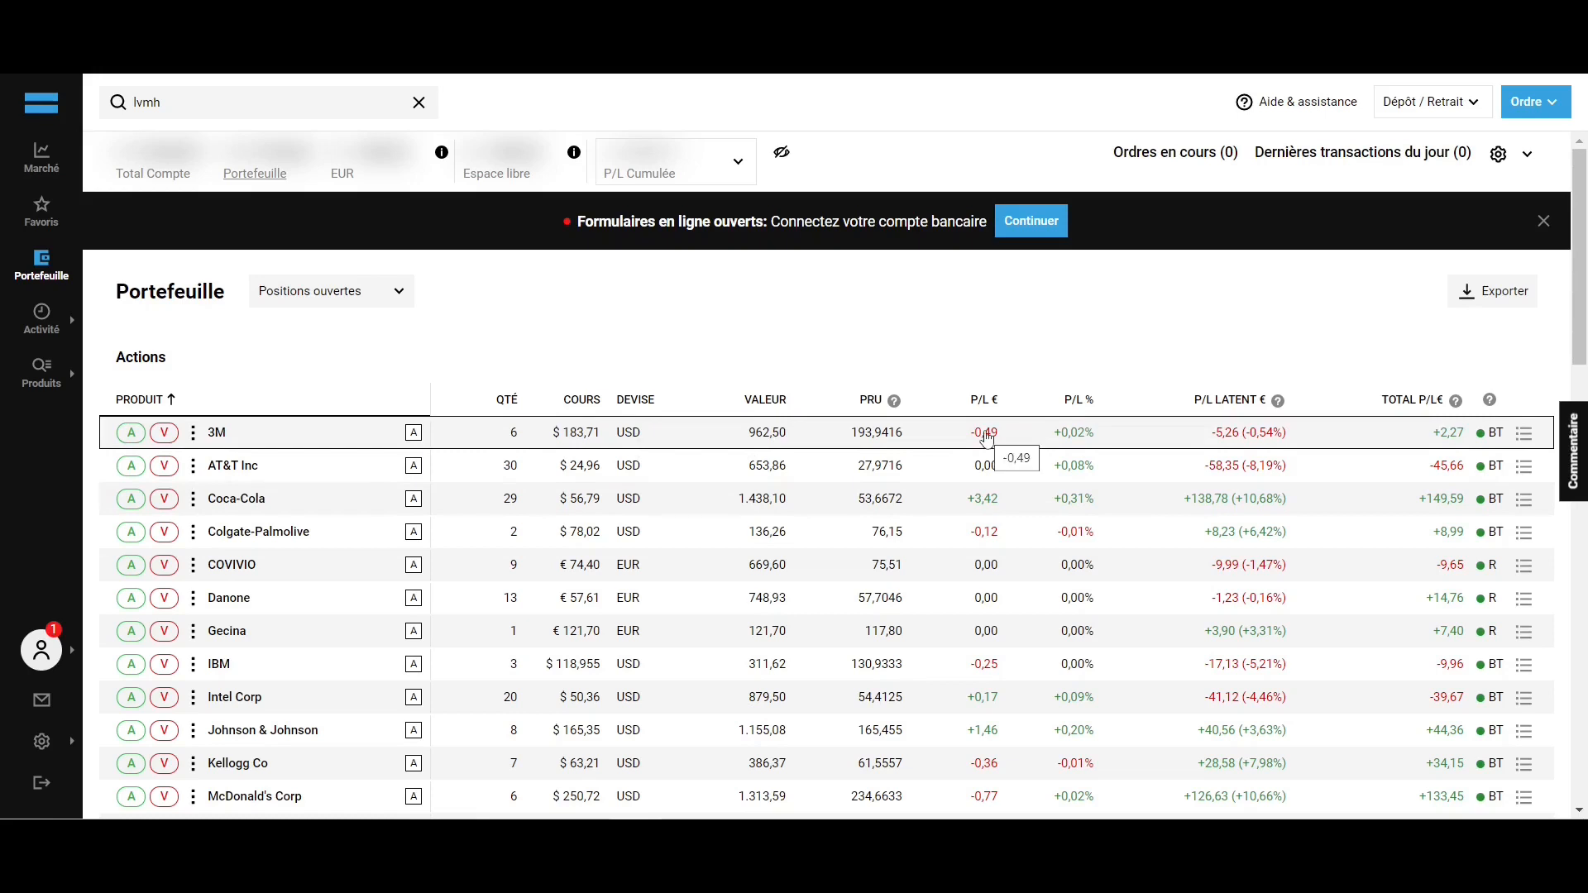
{"action": "scroll", "coordinate": [1075, 411], "scroll_direction": "down", "scroll_amount": 9}
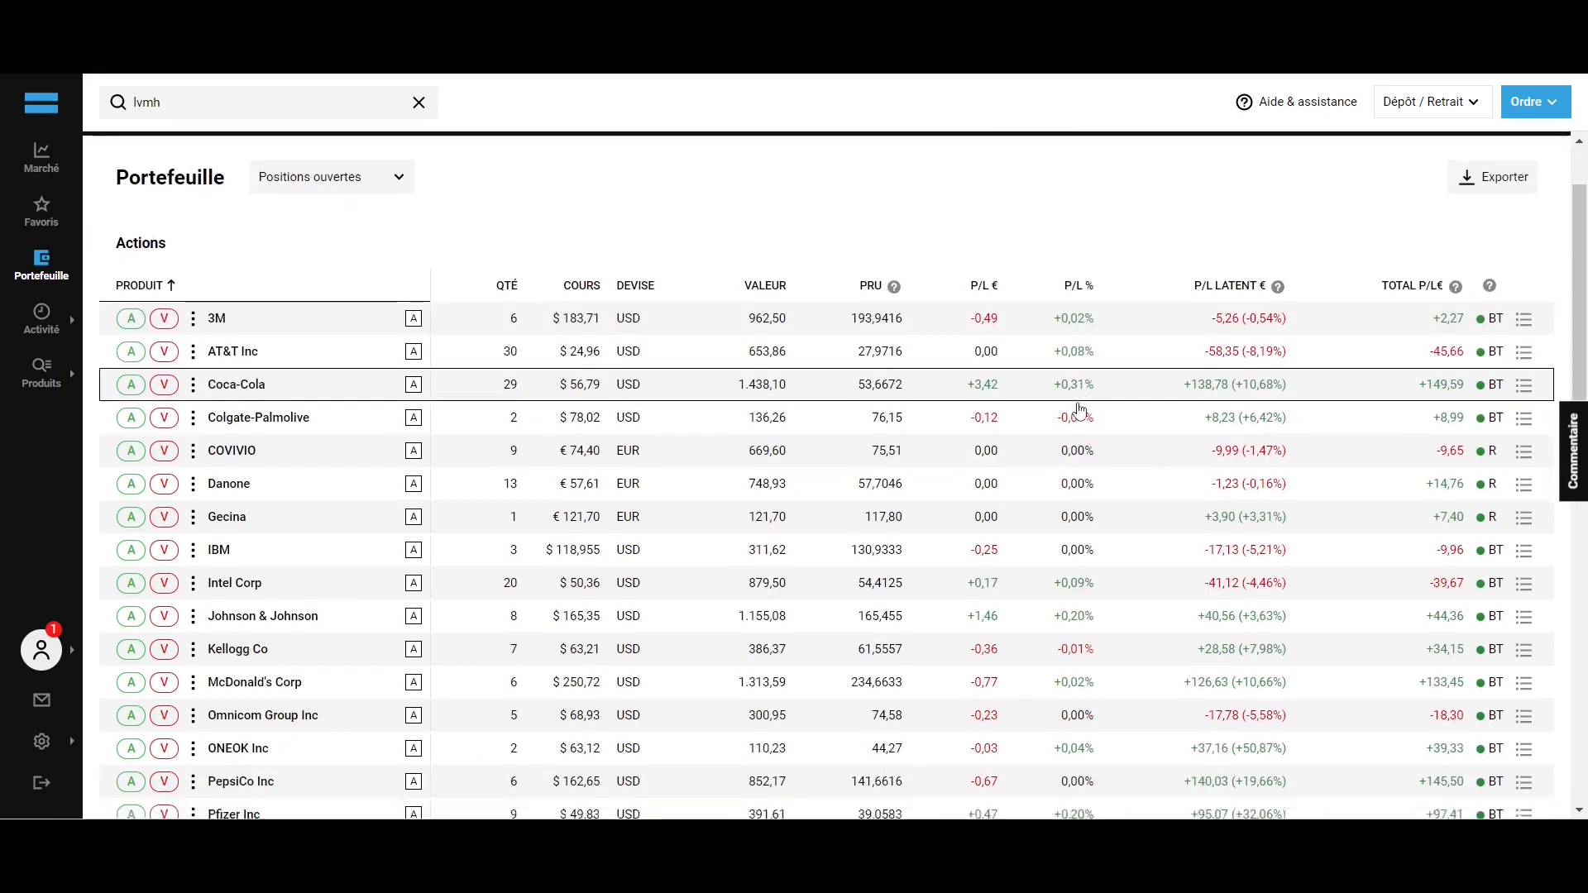
{"action": "scroll", "coordinate": [1075, 408], "scroll_direction": "down", "scroll_amount": 7}
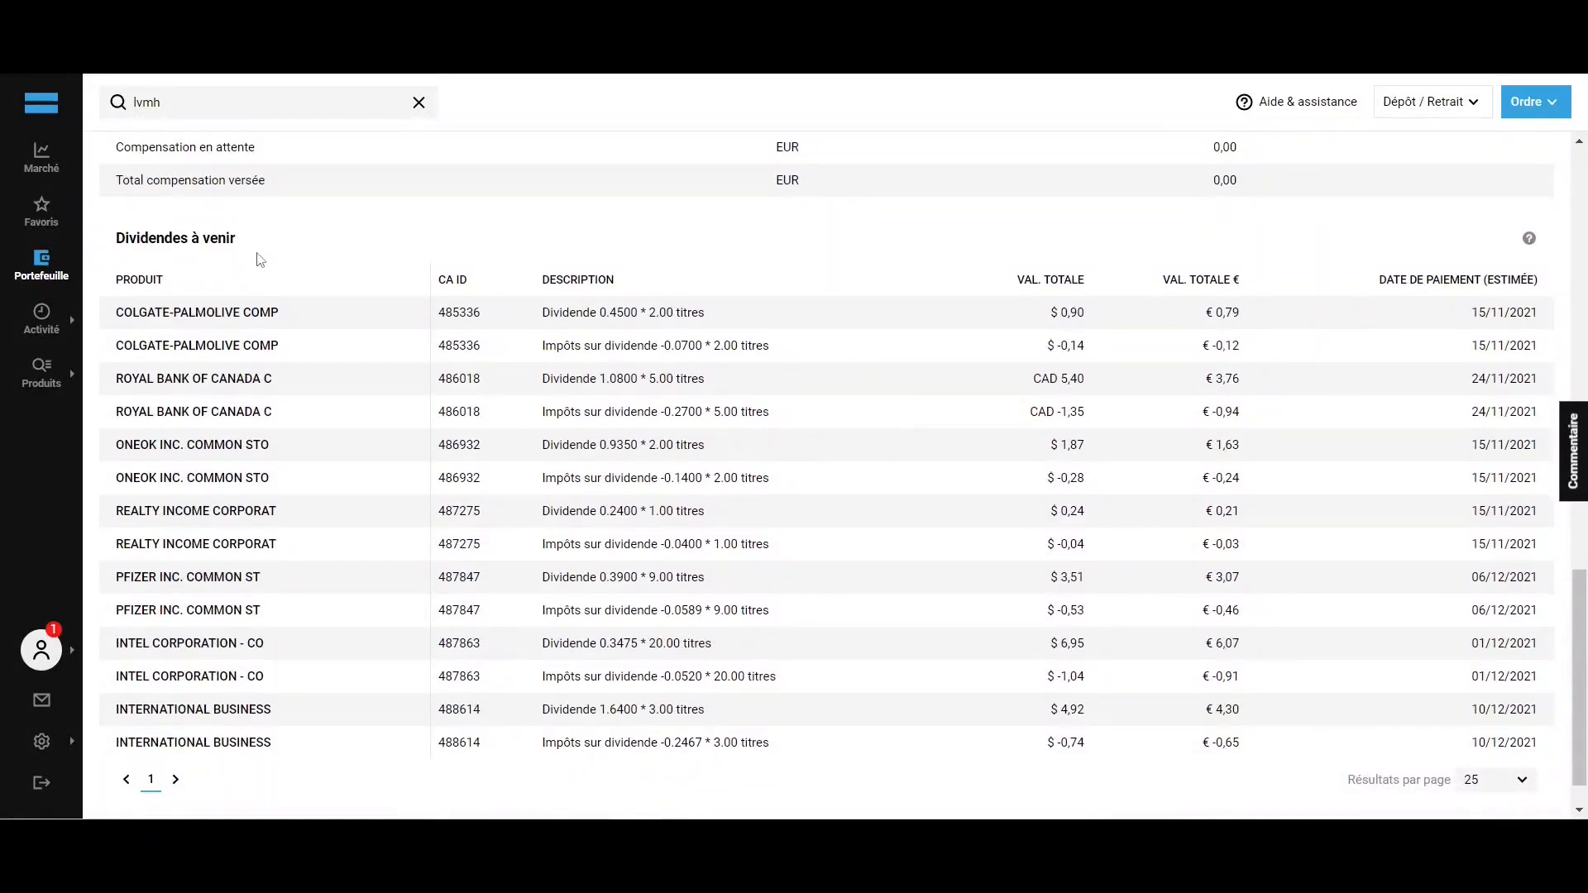
{"action": "scroll", "coordinate": [263, 260], "scroll_direction": "up", "scroll_amount": 16}
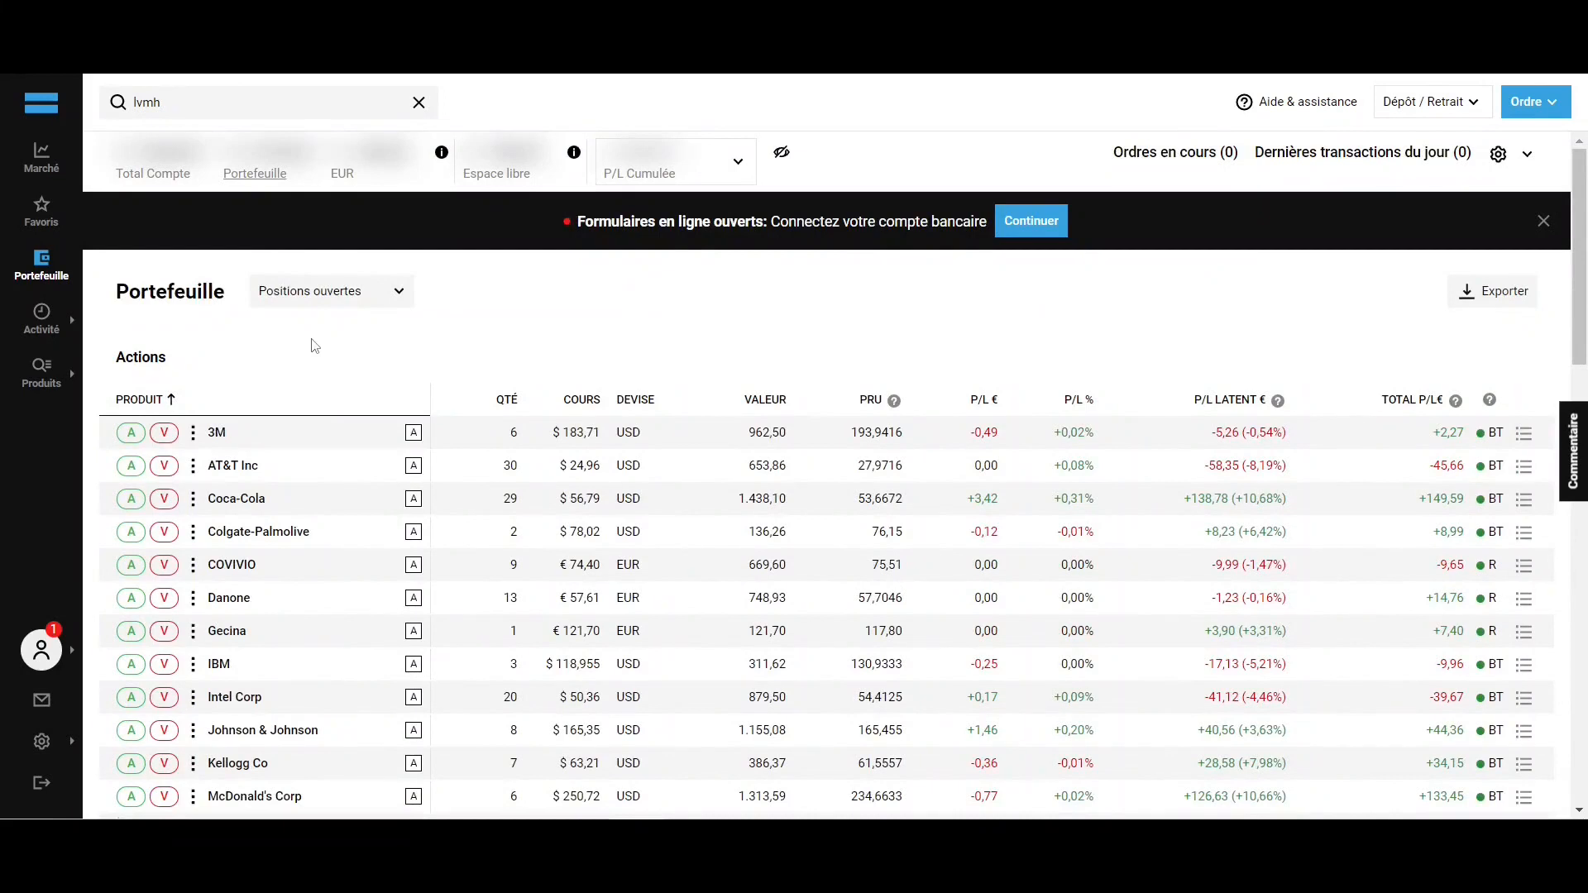
Step: Fill in a sell order for the 3M position with order type "Au marché" and a quantity of 1
{"action": "left_click", "coordinate": [166, 434]}
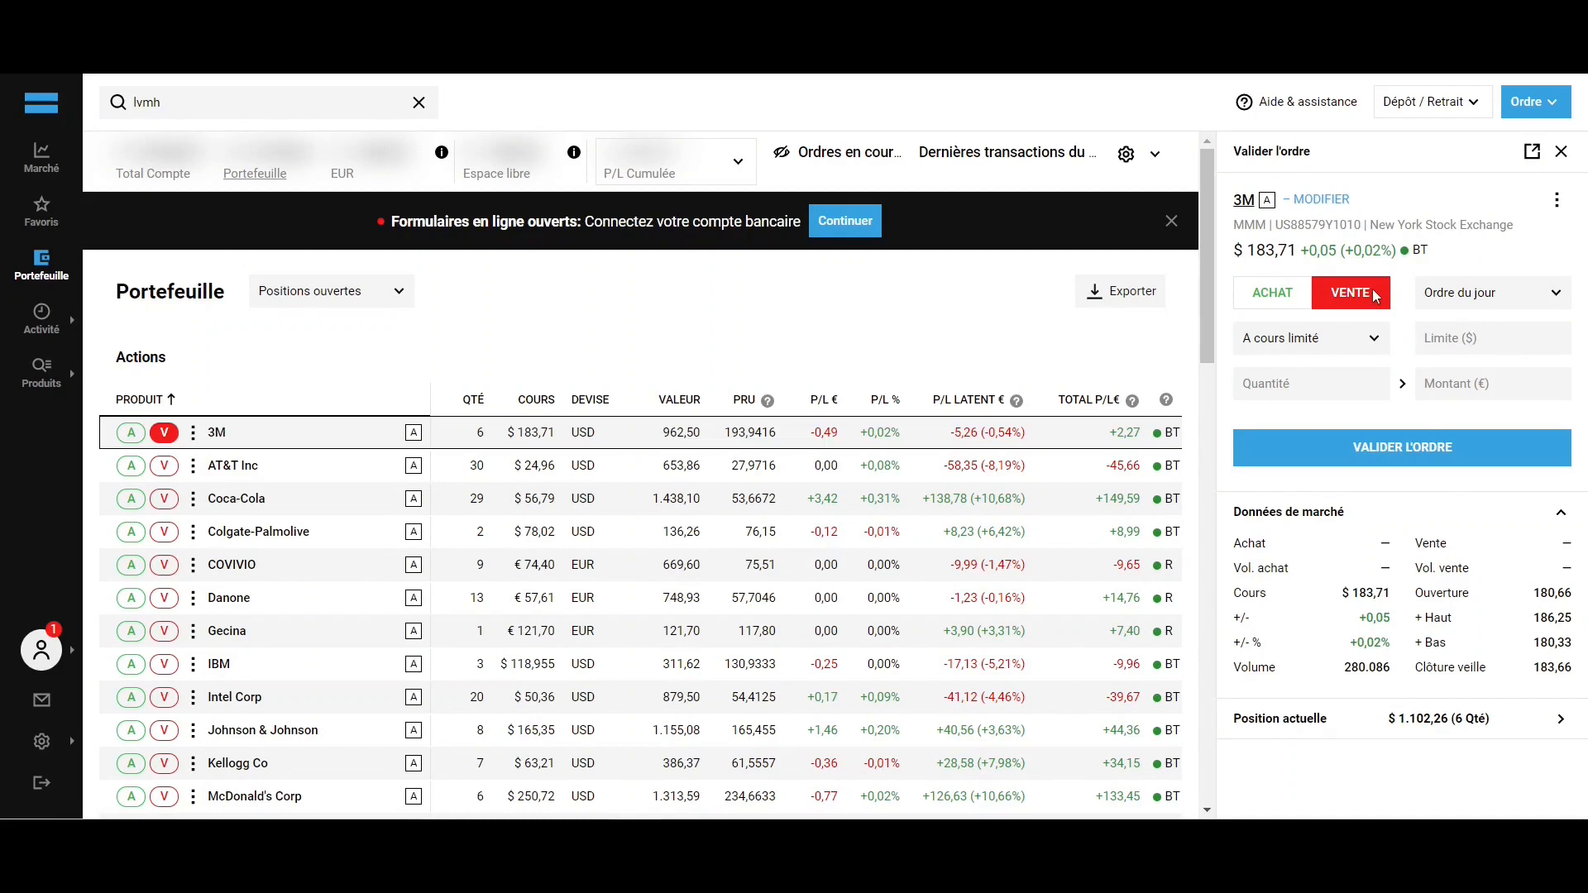
{"action": "left_click", "coordinate": [1353, 345]}
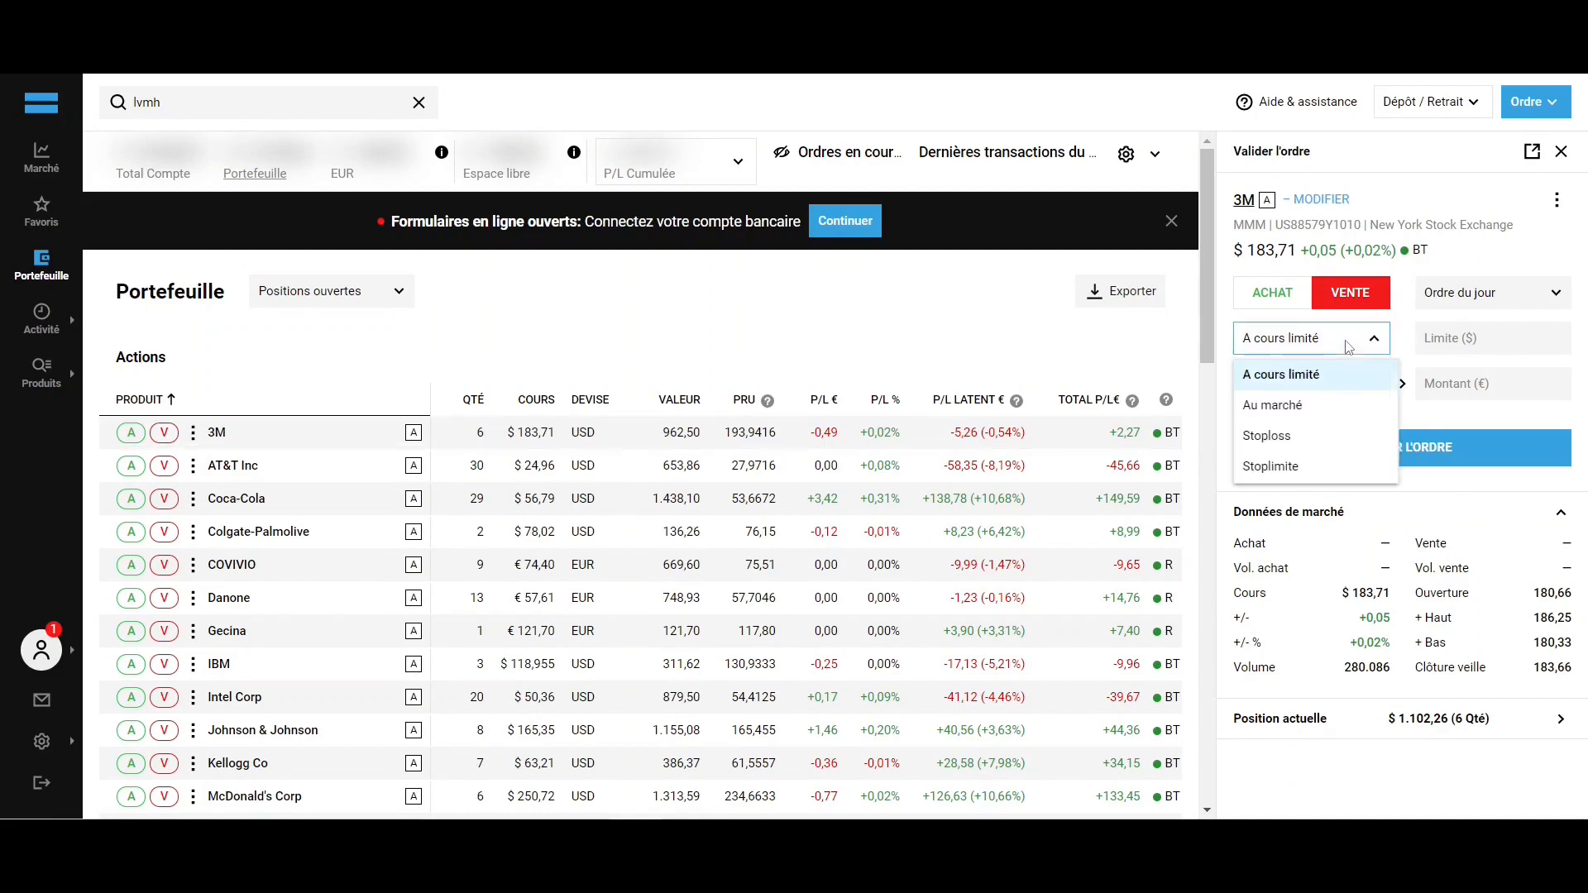
{"action": "left_click", "coordinate": [1321, 403]}
{"action": "left_click", "coordinate": [1321, 408]}
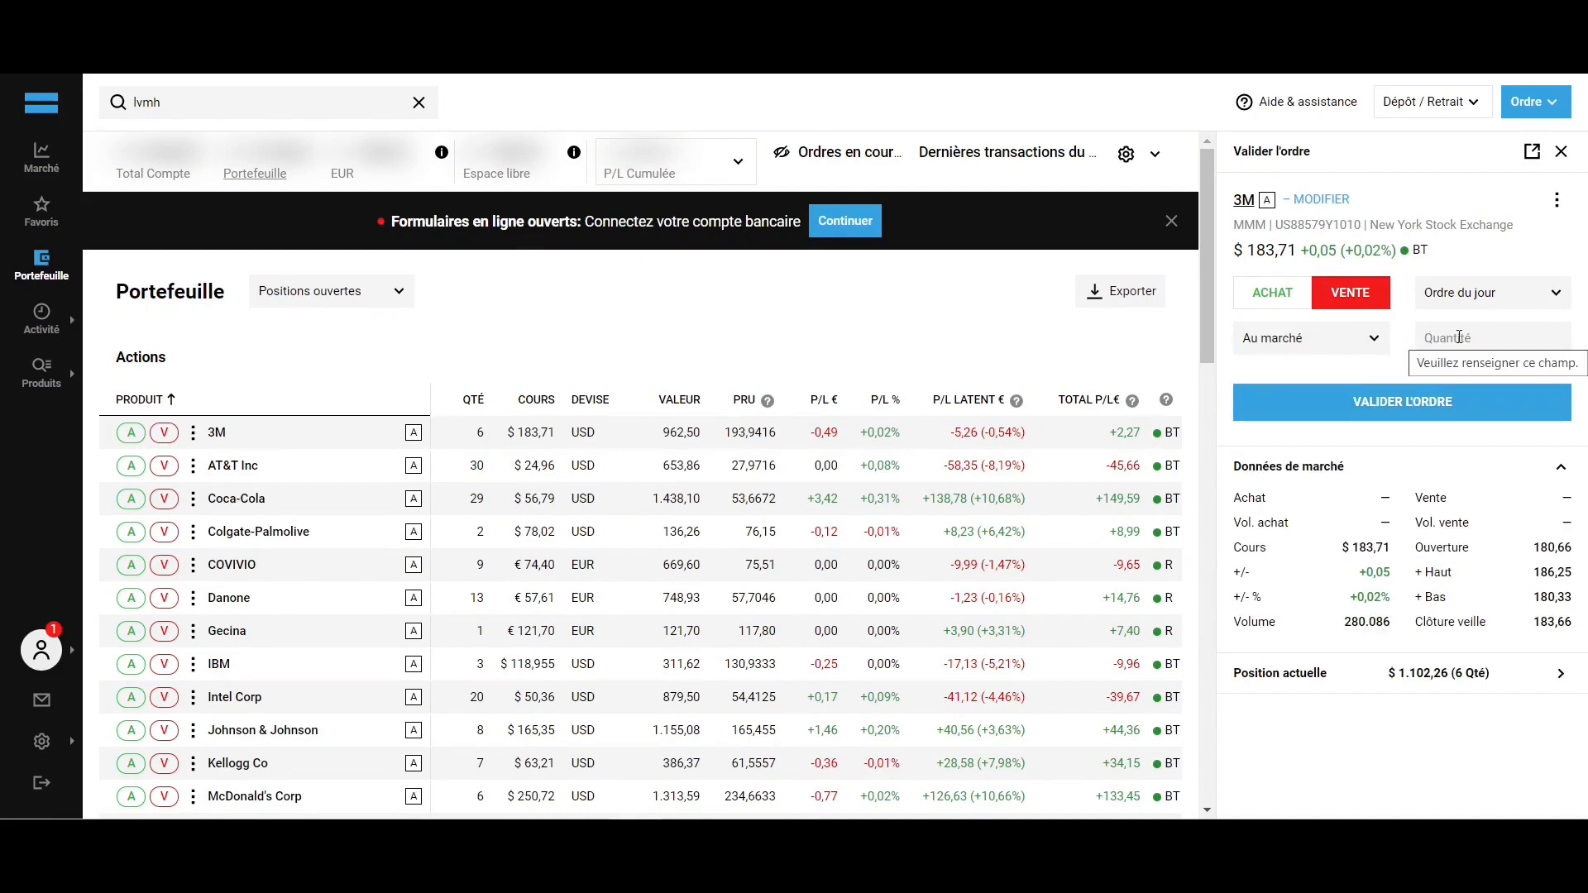
{"action": "left_click", "coordinate": [1459, 338]}
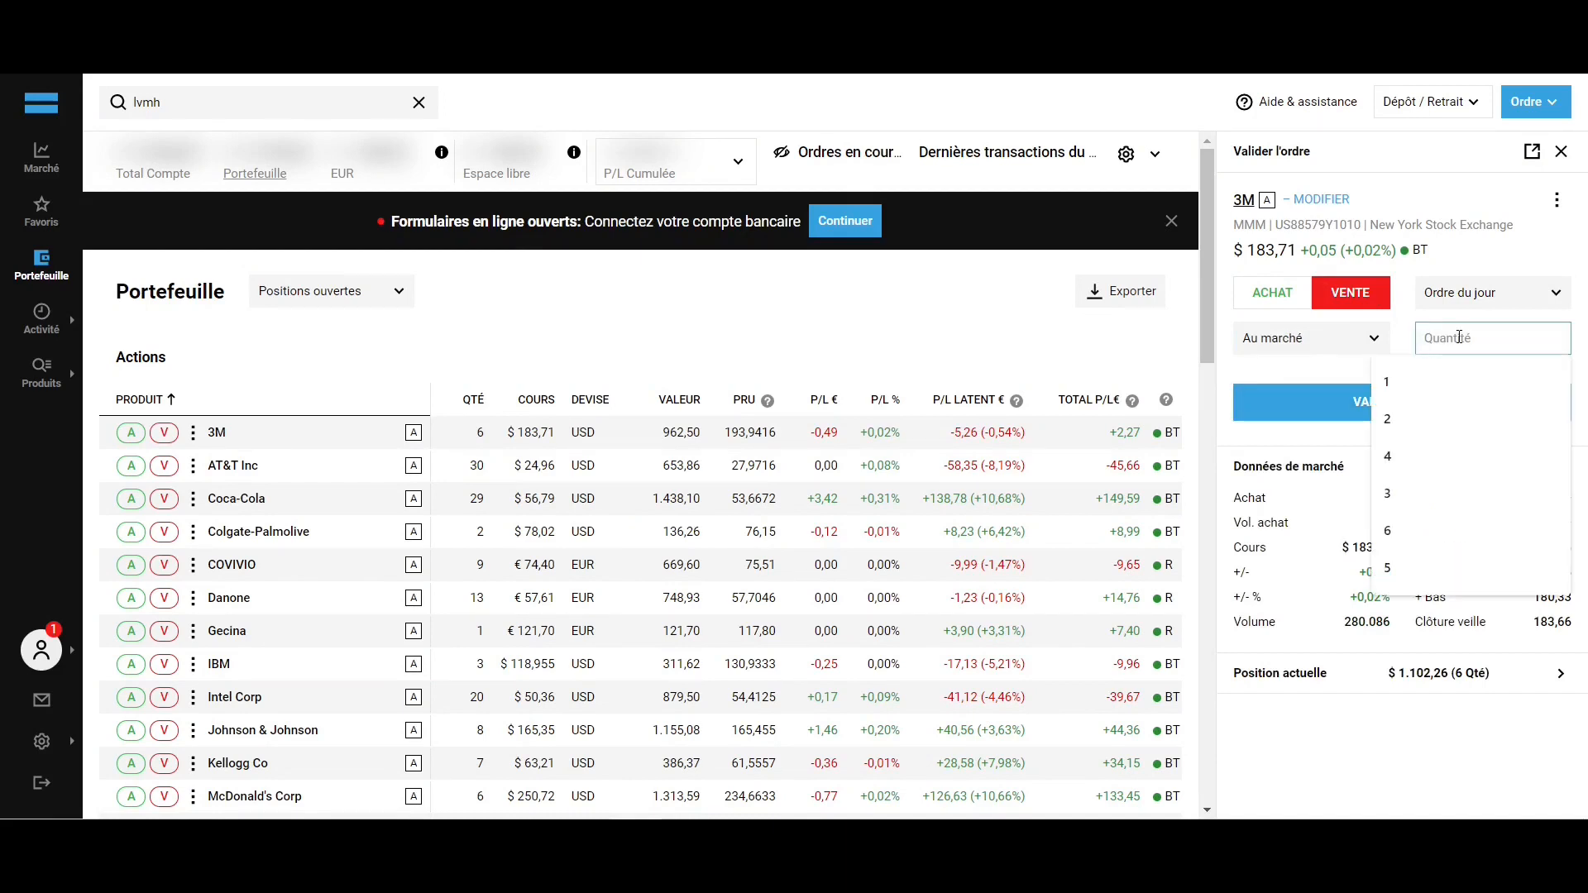
{"action": "type", "text": "1"}
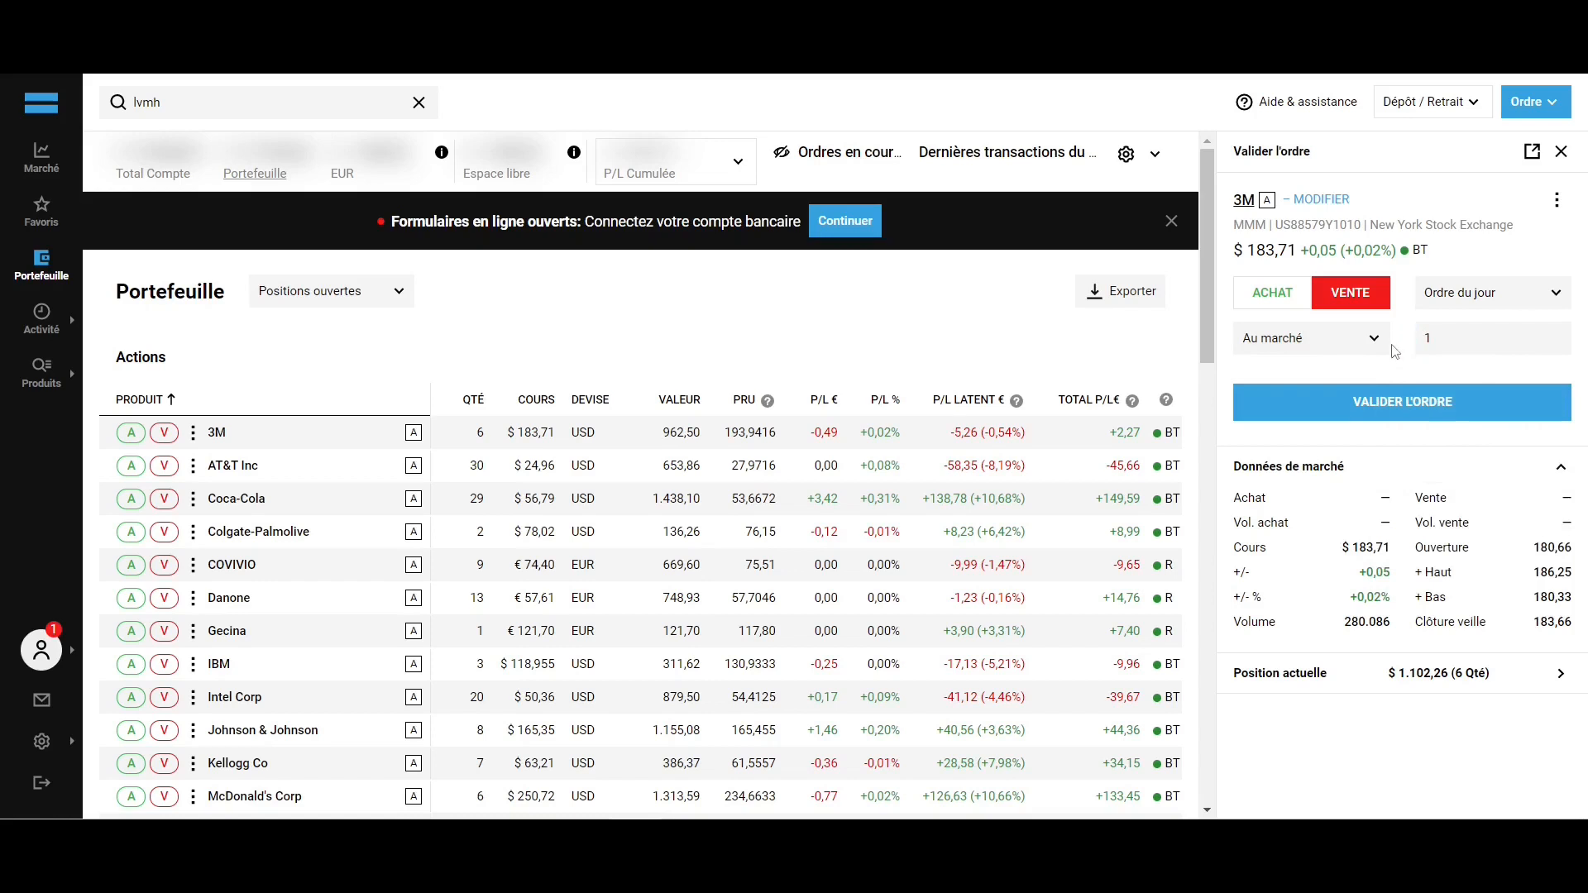